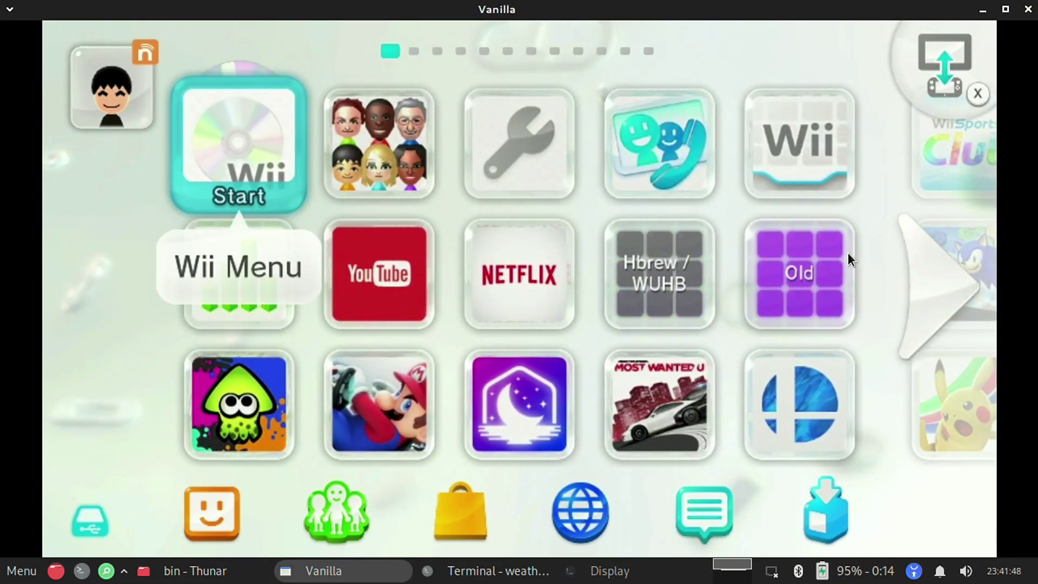
pyautogui.moveTo(848, 252); pyautogui.dragTo(119, 229)
pyautogui.click(951, 240)
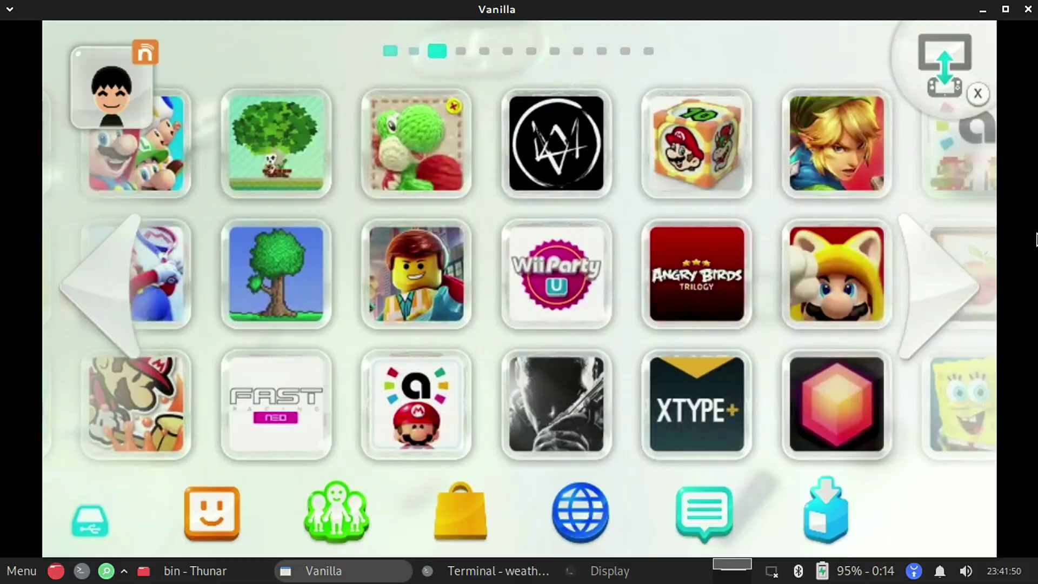
pyautogui.moveTo(974, 238); pyautogui.dragTo(653, 226)
pyautogui.moveTo(381, 267); pyautogui.dragTo(610, 268)
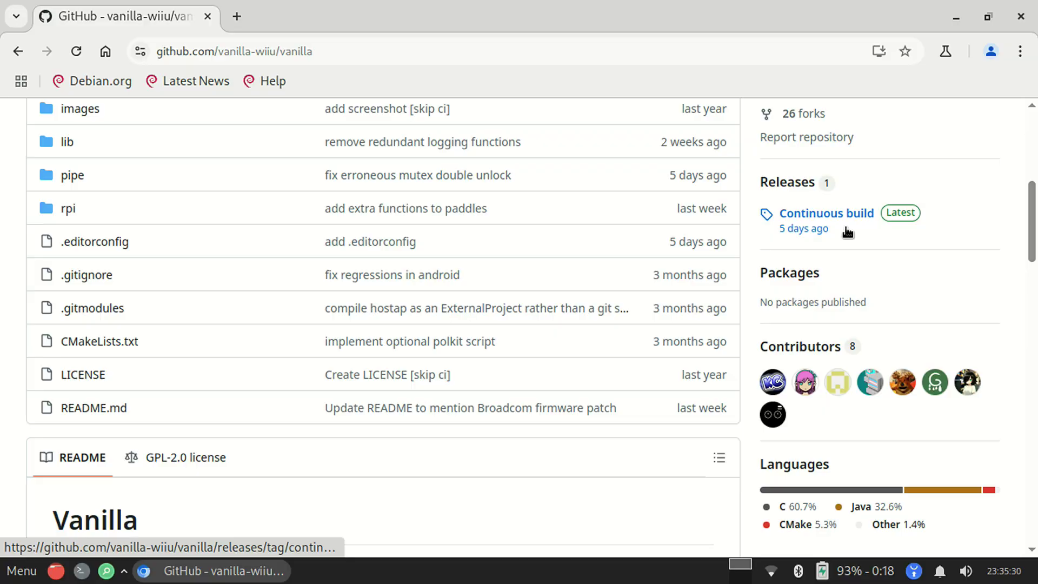
# Step: Download vanilla-linux-x86_64.tar.gz from the Continuous build release and show the file in its download folder
pyautogui.click(848, 231)
pyautogui.scroll(-5, 769, 324)
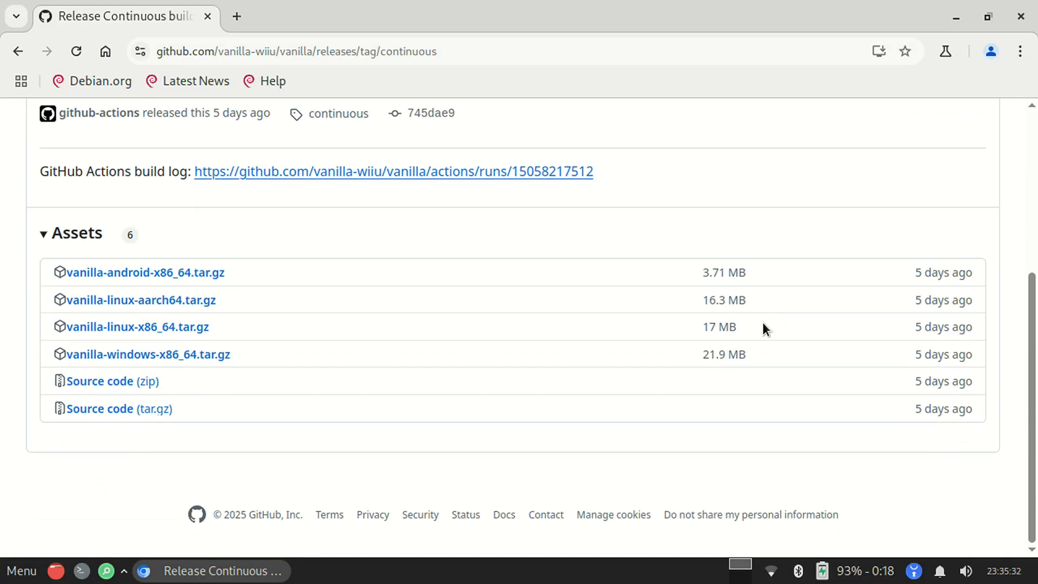
pyautogui.click(157, 326)
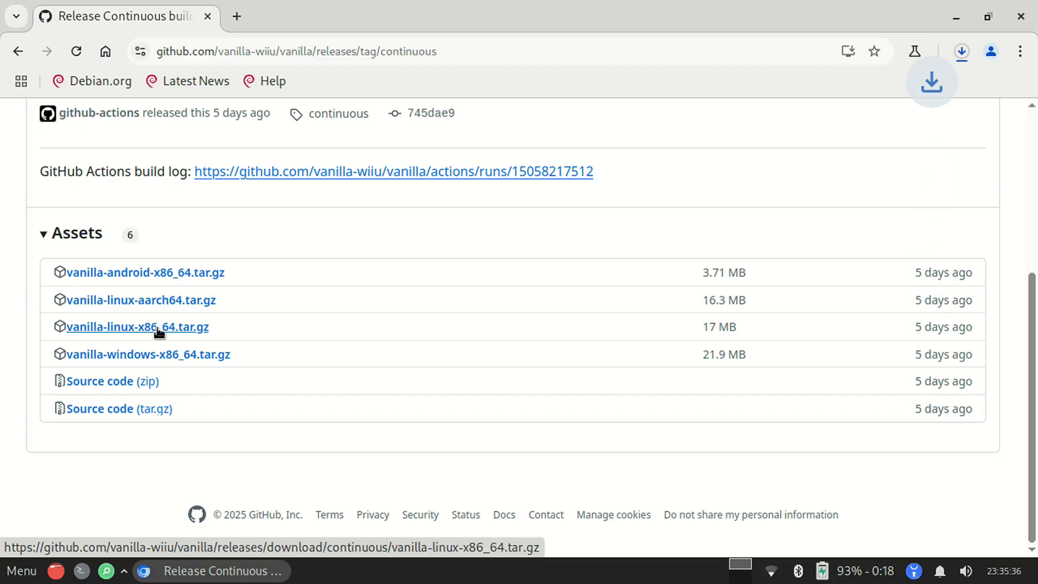
pyautogui.click(958, 61)
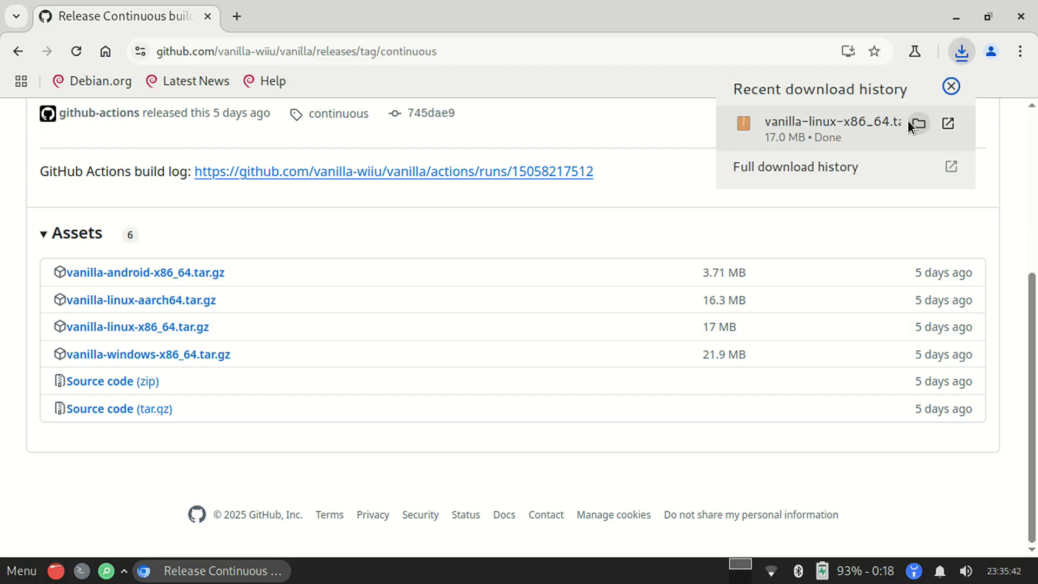
pyautogui.click(909, 123)
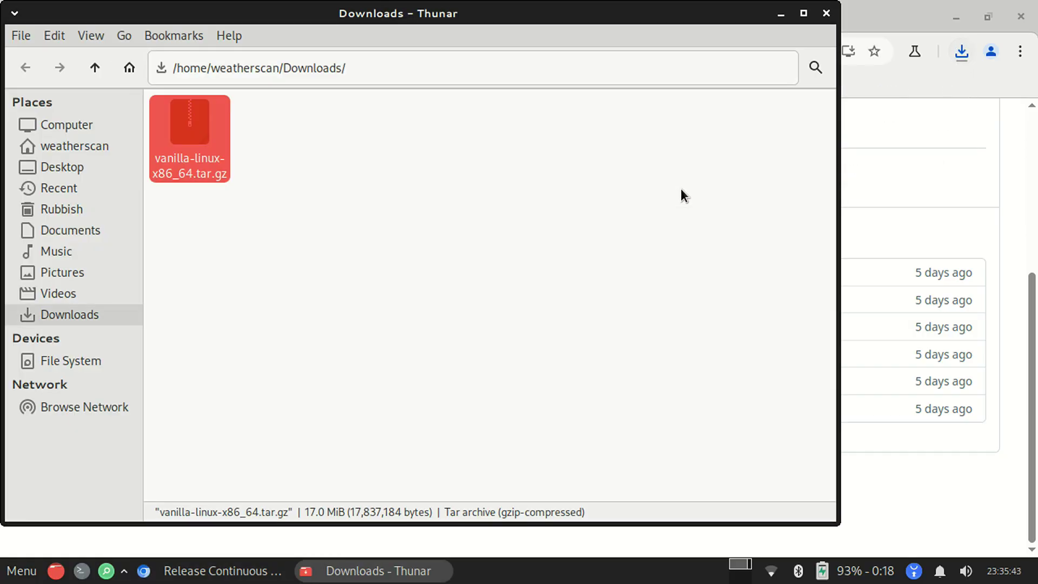
# Step: Open the downloaded vanilla-linux-x86_64.tar.gz archive in Xarchiver and place its window beside the file list
pyautogui.rightClick(213, 127)
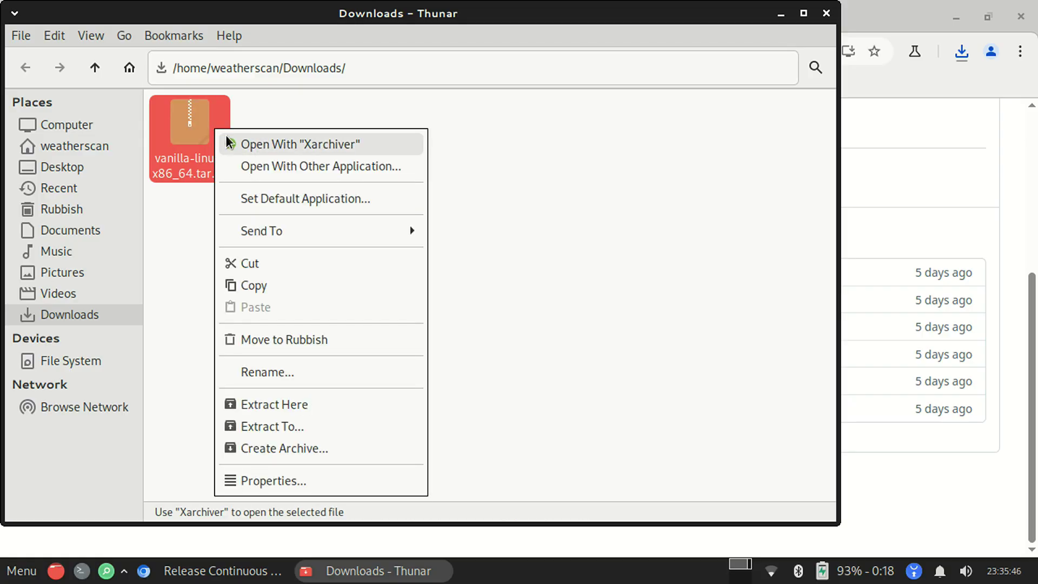
pyautogui.click(227, 141)
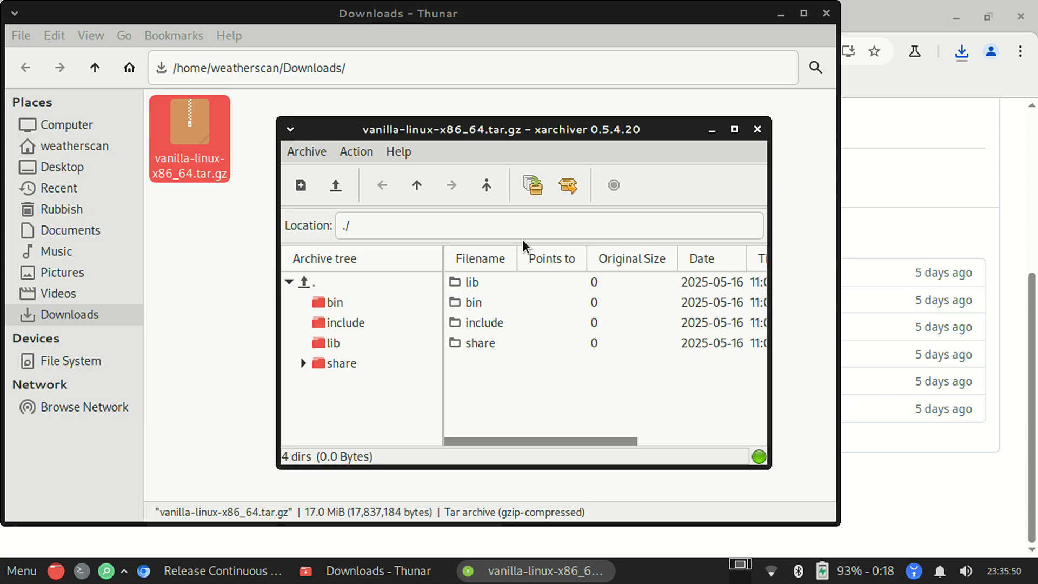
pyautogui.moveTo(504, 124); pyautogui.dragTo(639, 95)
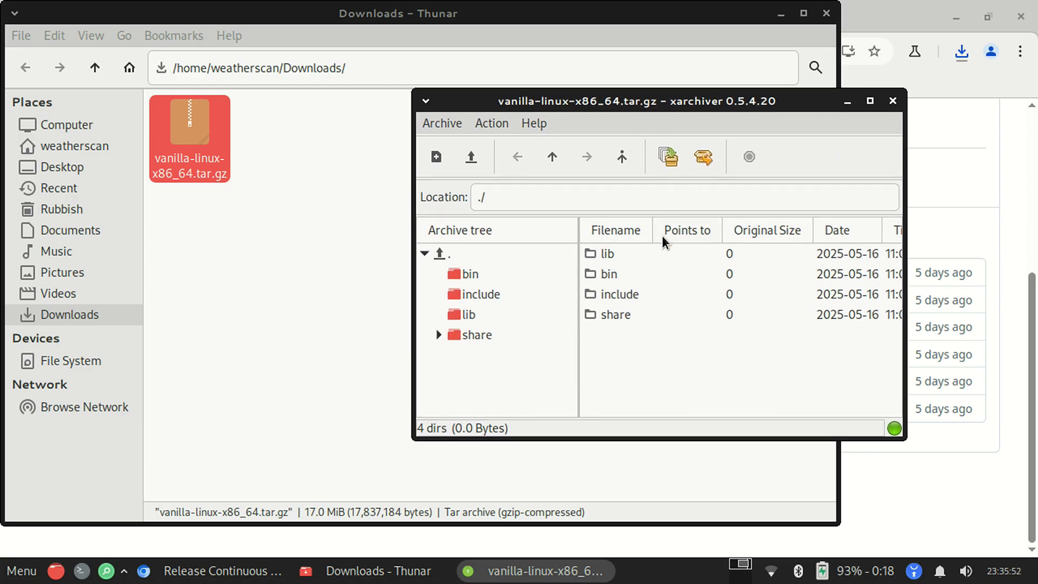
# Step: Create a folder in Downloads, keeping the default name New Folder
pyautogui.rightClick(269, 290)
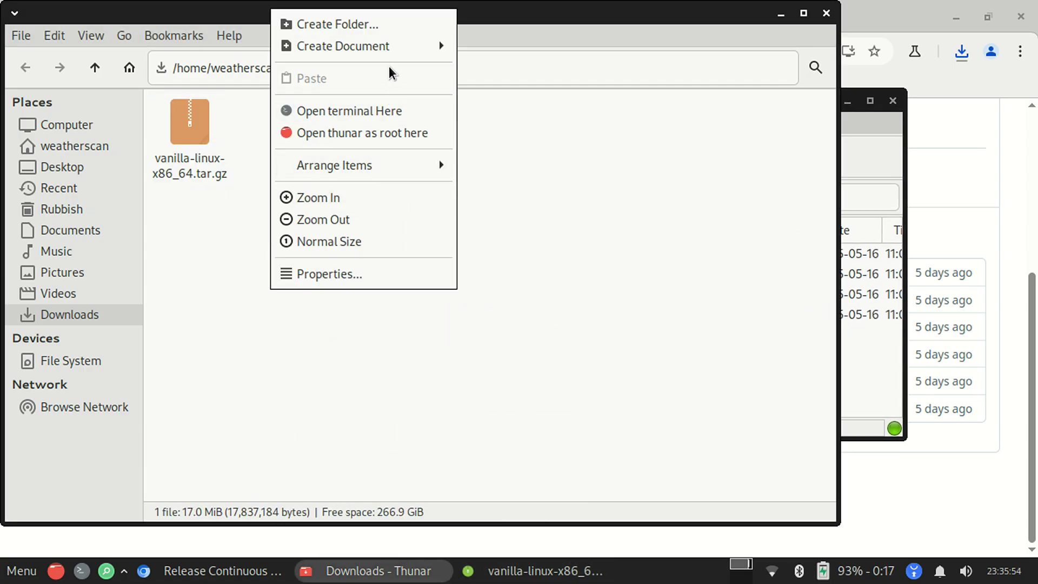
pyautogui.click(394, 26)
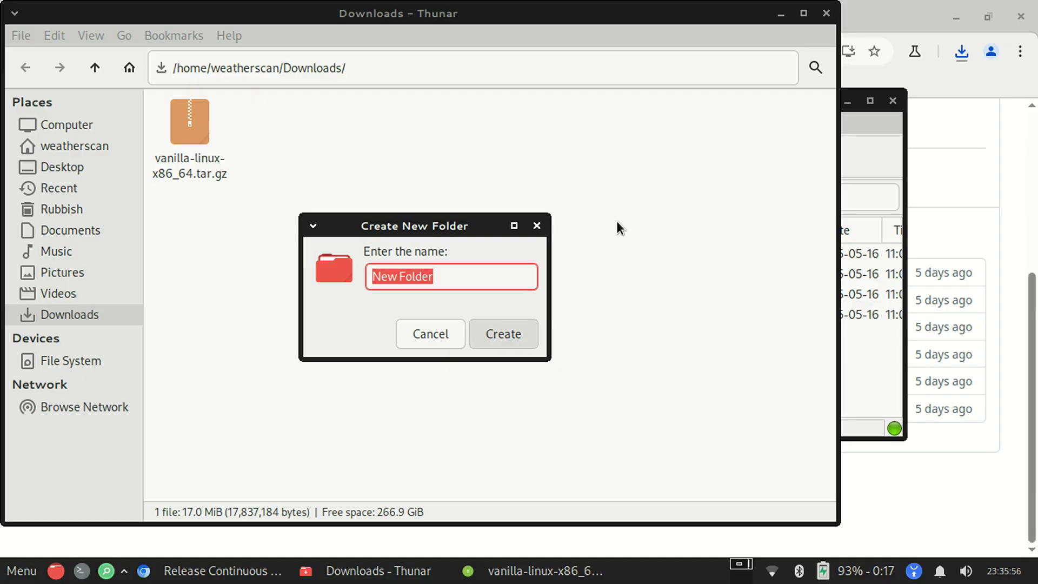
pyautogui.press('Return')
# Step: Extract all the archive's contents into New Folder in Downloads
pyautogui.click(862, 165)
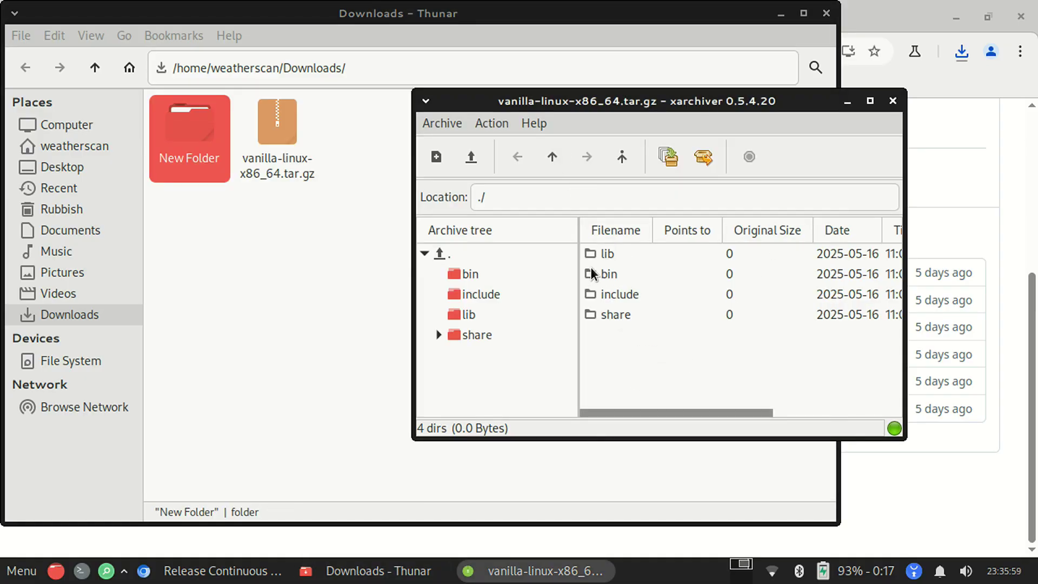
pyautogui.hotkey('ctrl', 'a')
pyautogui.moveTo(600, 273); pyautogui.dragTo(203, 131)
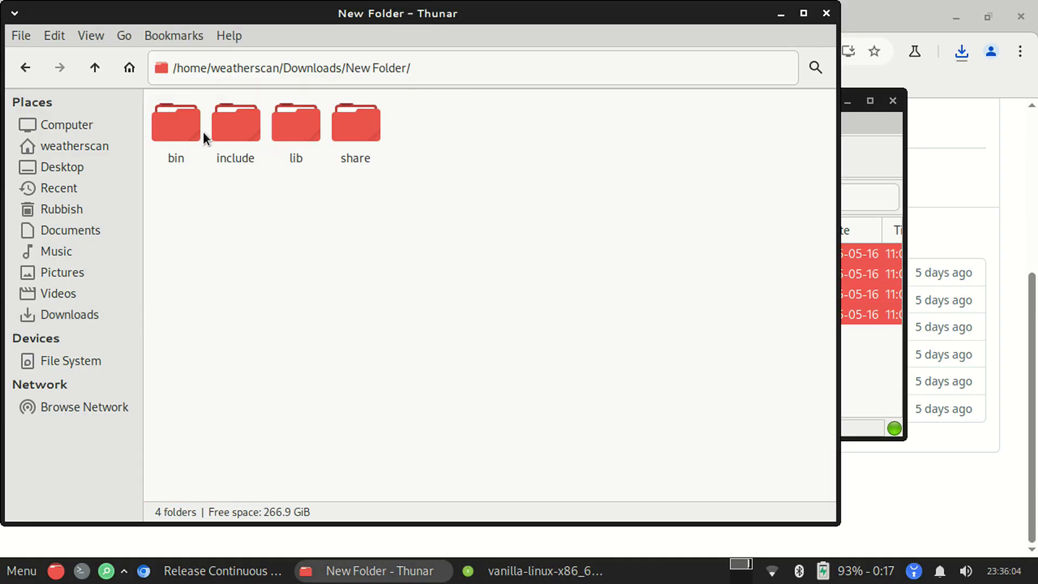
# Step: Open the extracted bin folder and close the archive manager and the browser
pyautogui.doubleClick(192, 129)
pyautogui.click(893, 101)
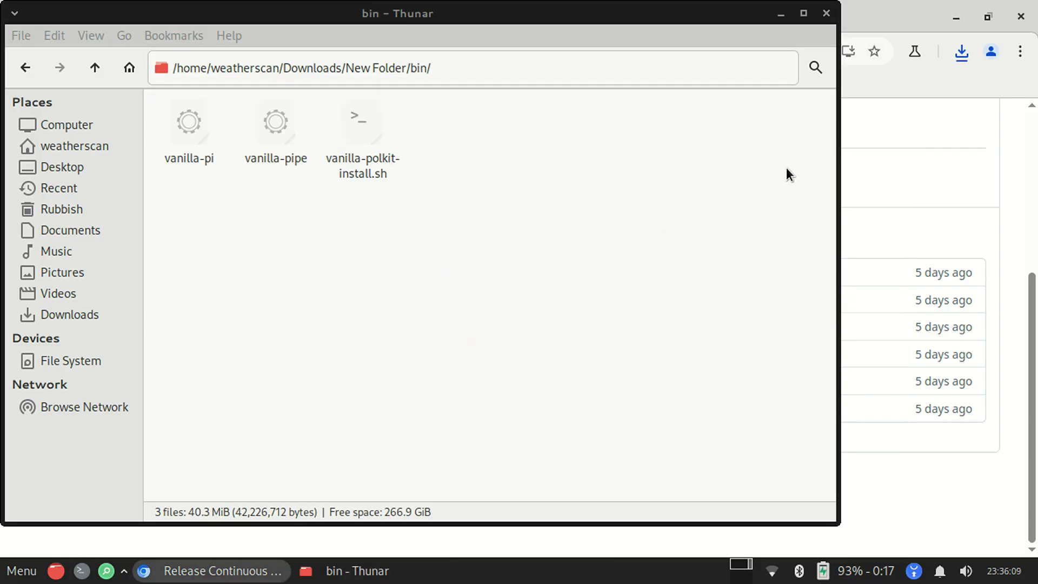
pyautogui.click(1022, 16)
pyautogui.moveTo(281, 20); pyautogui.dragTo(415, 32)
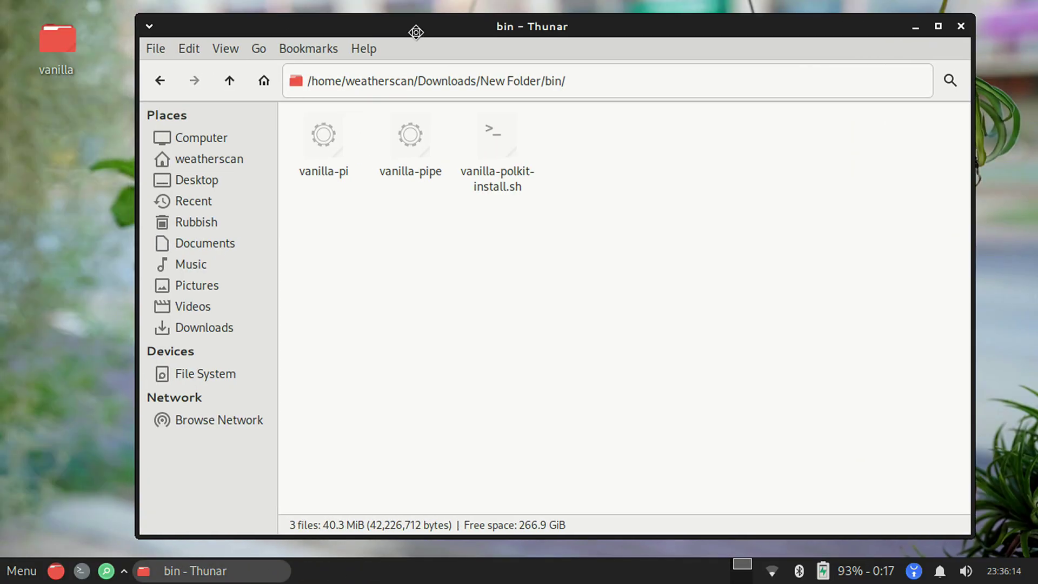
# Step: Disconnect the computer from its current Wi-Fi network
pyautogui.click(770, 572)
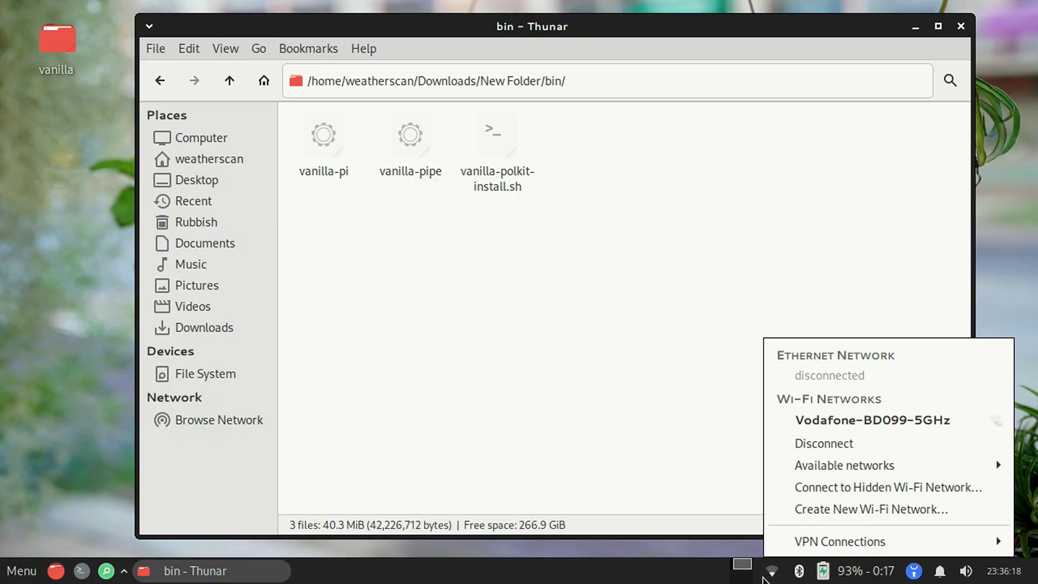
pyautogui.click(825, 444)
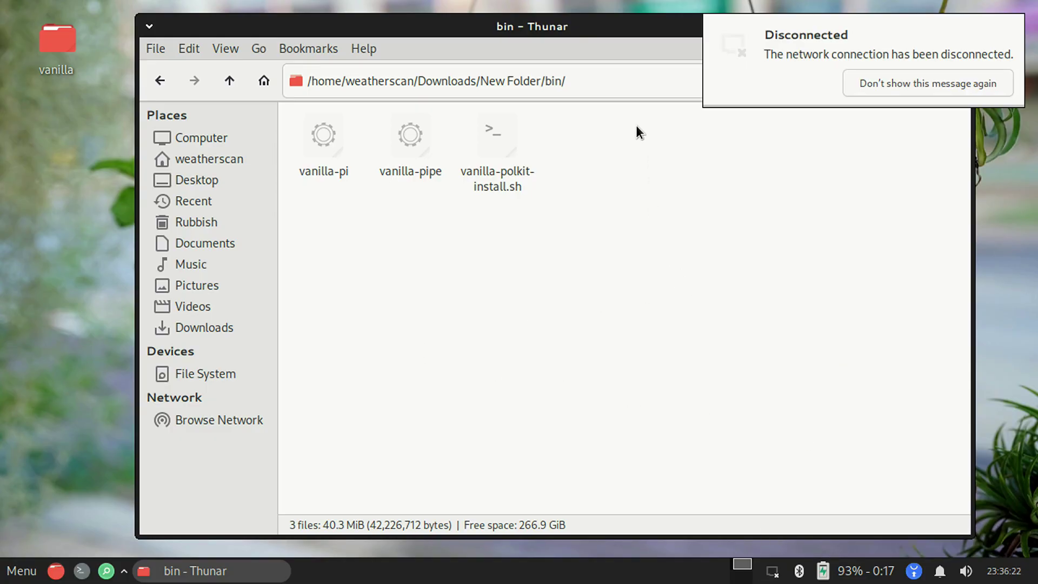
# Step: Open a terminal in the extracted bin folder and launch Vanilla from it
pyautogui.rightClick(606, 186)
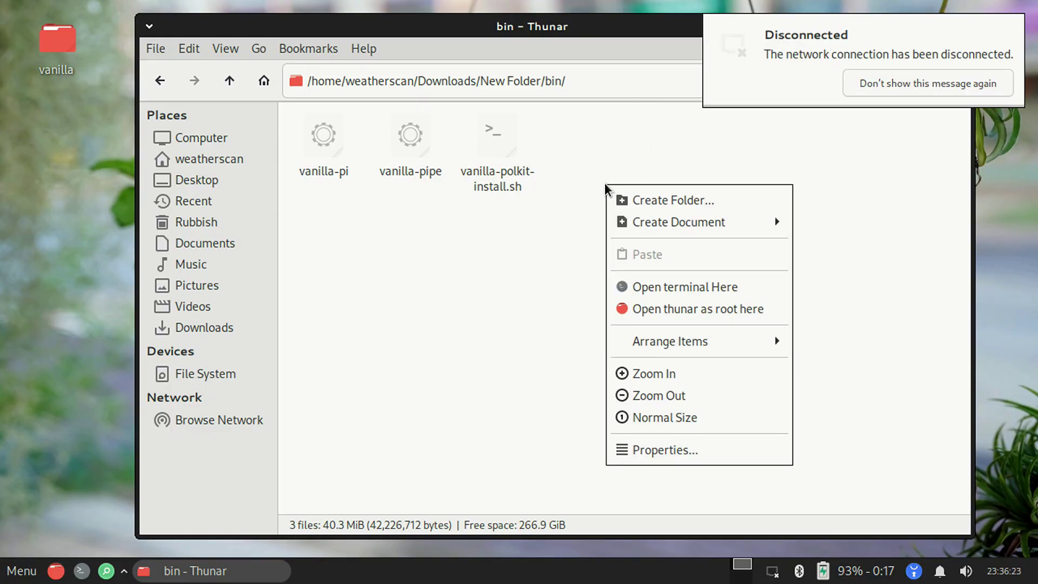
pyautogui.click(653, 287)
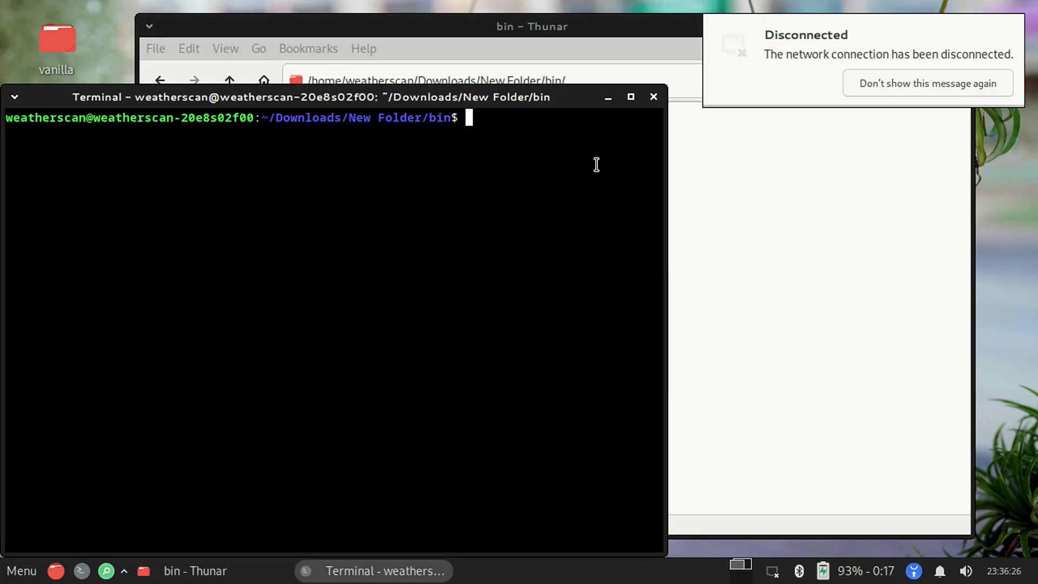
pyautogui.moveTo(471, 105); pyautogui.dragTo(697, 208)
pyautogui.click(712, 84)
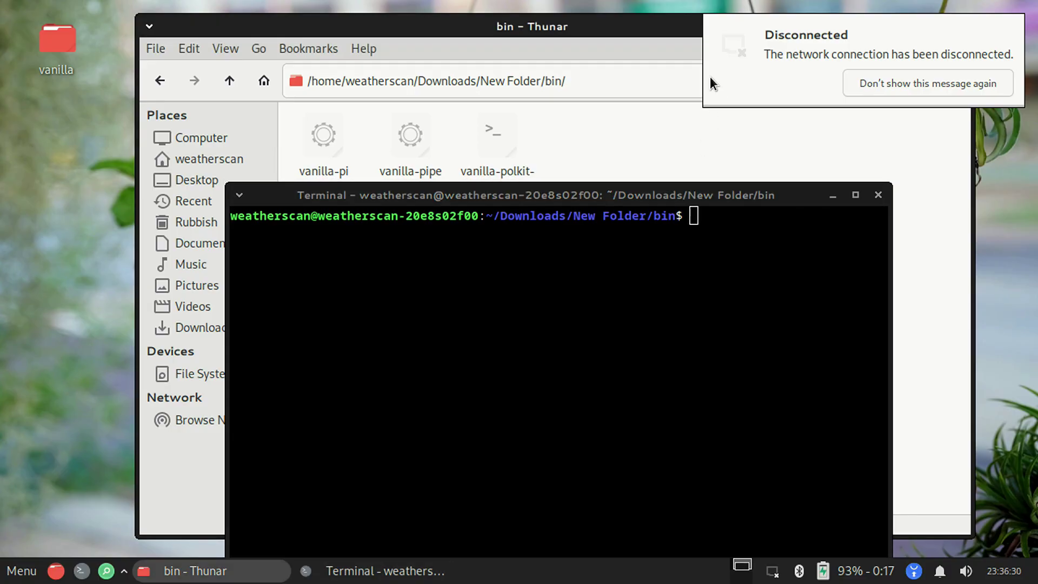
pyautogui.click(266, 232)
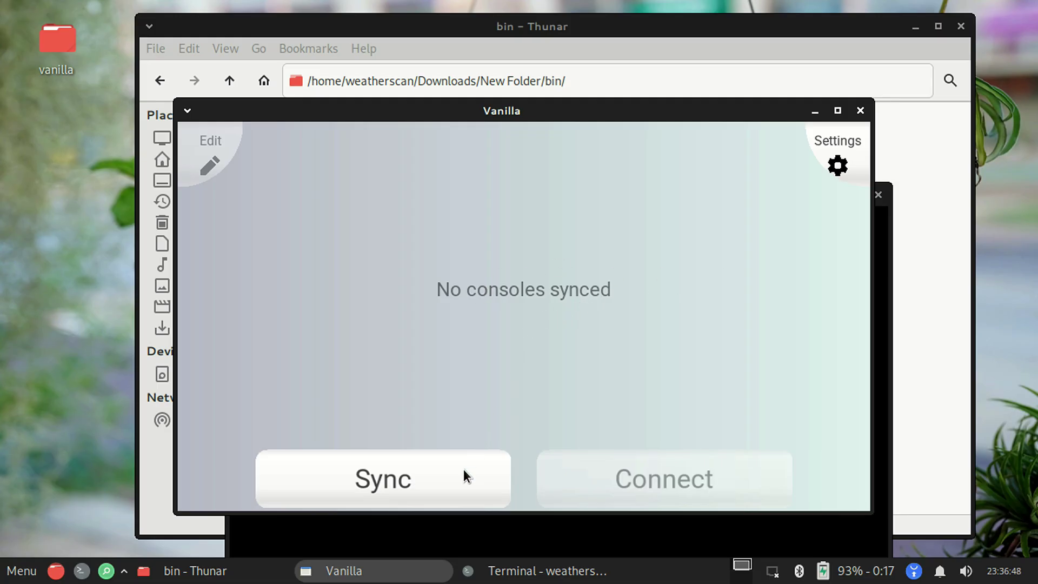
# Step: Set Vanilla's Wii U connection to Local using the wireless interface wlp4s0, and return to the main screen
pyautogui.click(832, 130)
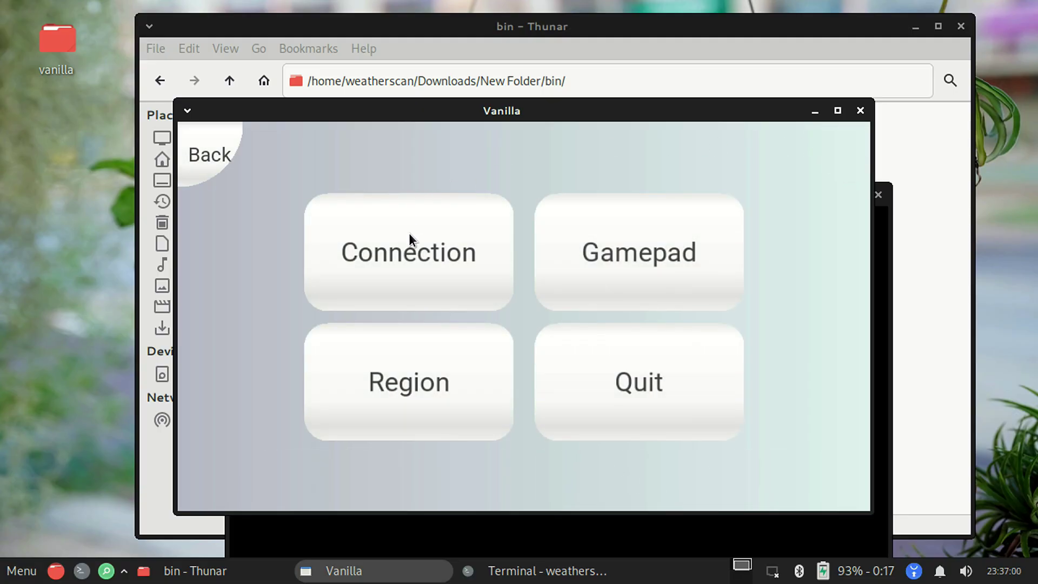
pyautogui.click(417, 242)
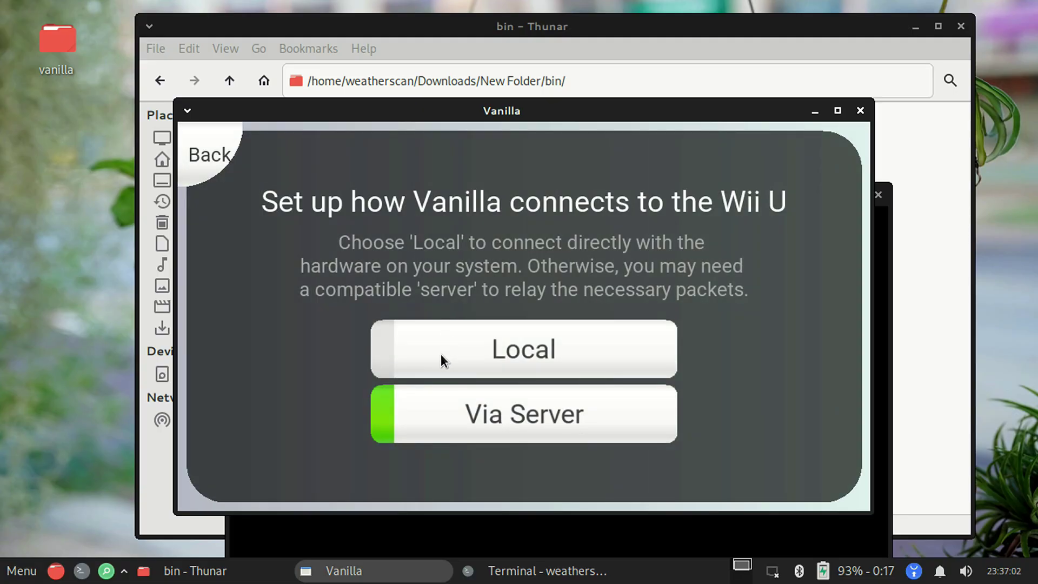
pyautogui.click(441, 359)
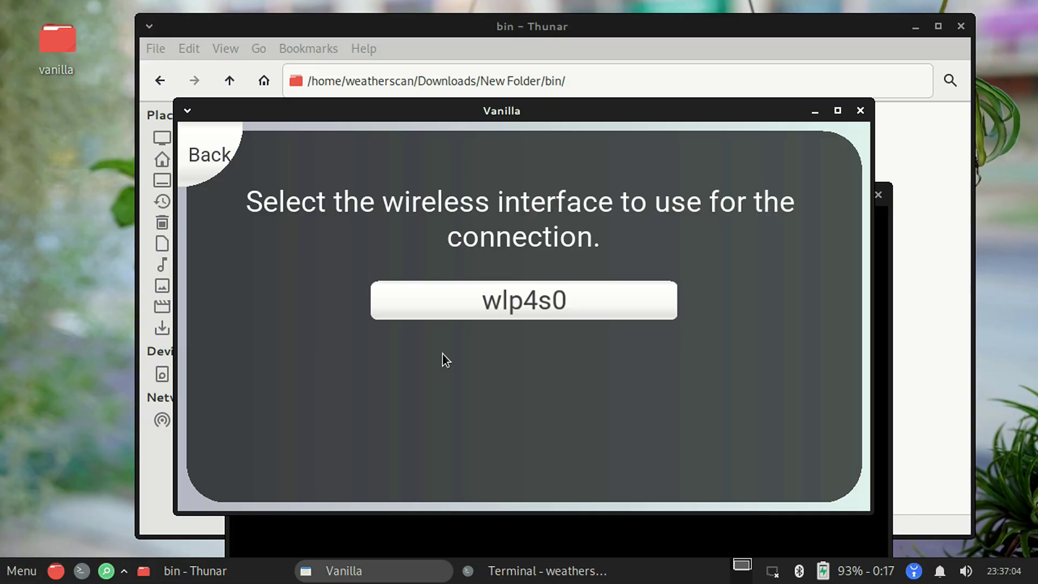
pyautogui.click(481, 313)
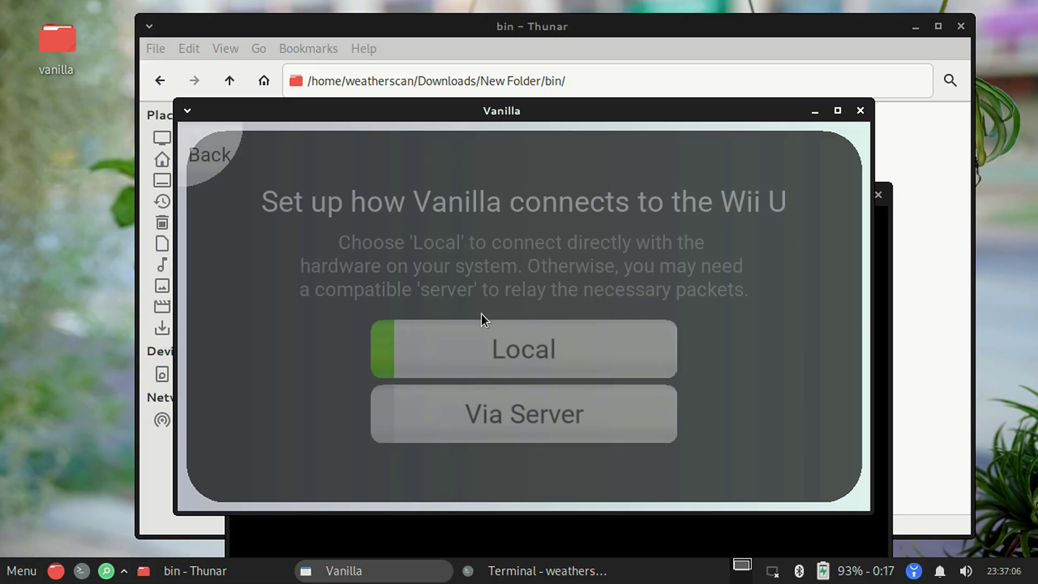
pyautogui.click(203, 158)
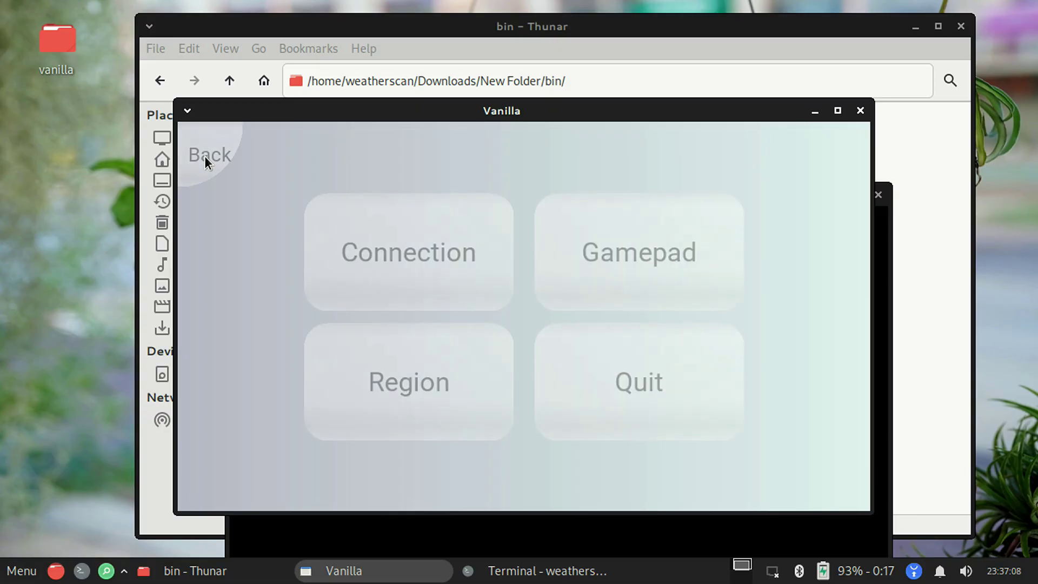
pyautogui.click(206, 151)
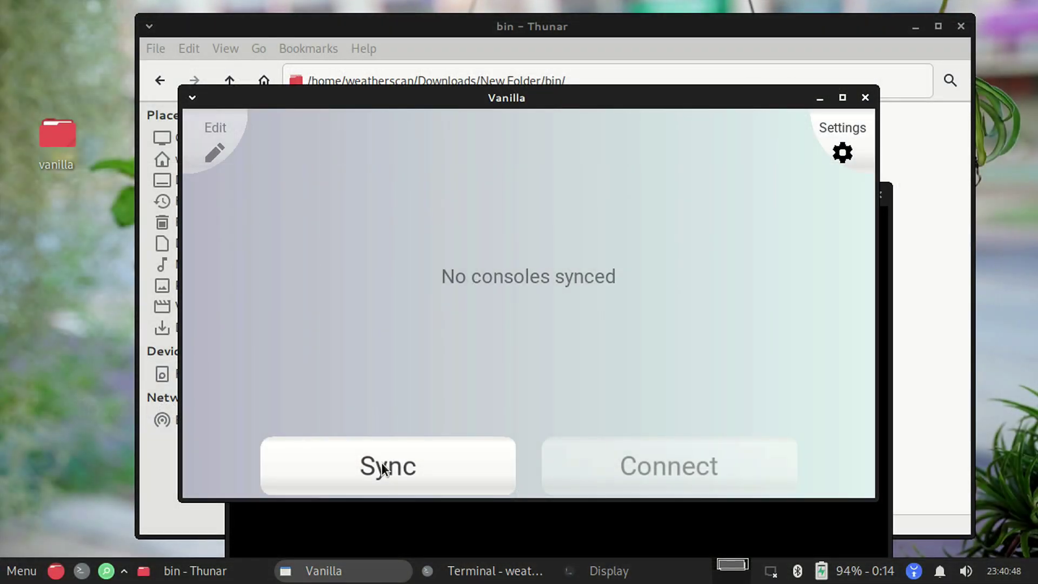
# Step: Start syncing a console and authenticate vanilla-pipe with the super user password
pyautogui.click(381, 463)
pyautogui.write('********')
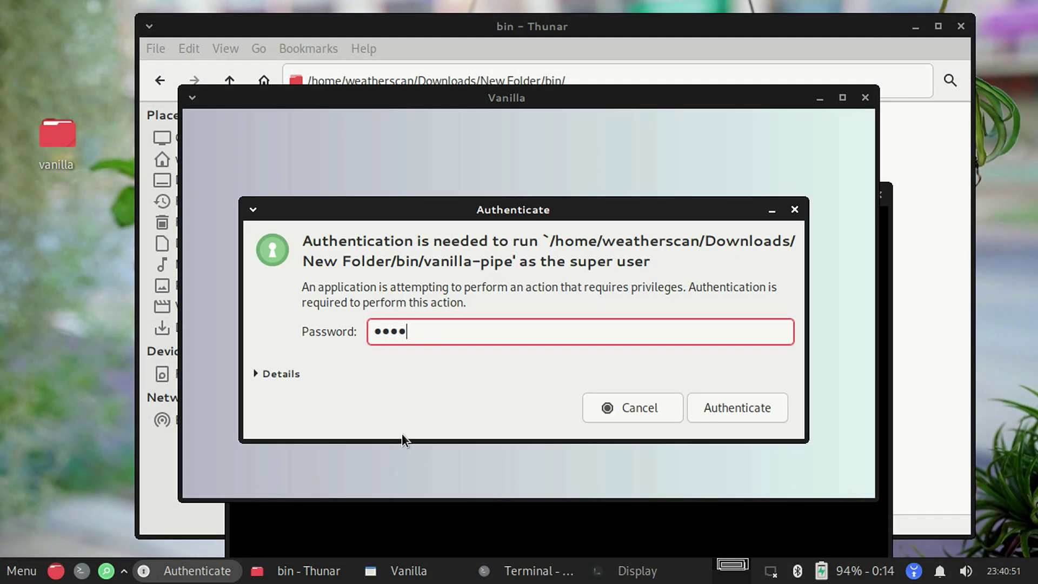
pyautogui.press('Return')
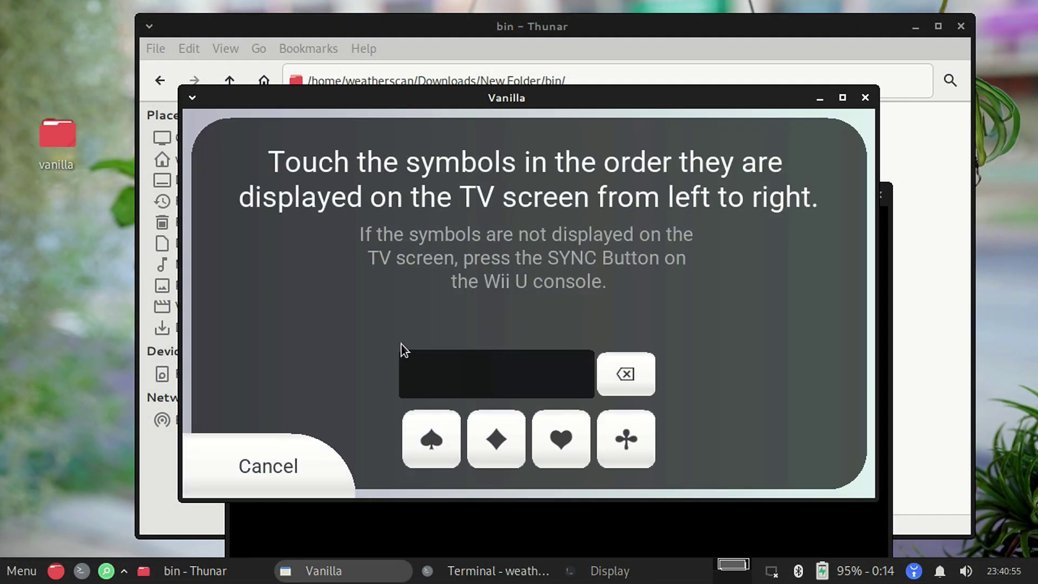
# Step: Enter the pairing symbols displayed on the TV in order and acknowledge the GamePad pairing
pyautogui.click(427, 439)
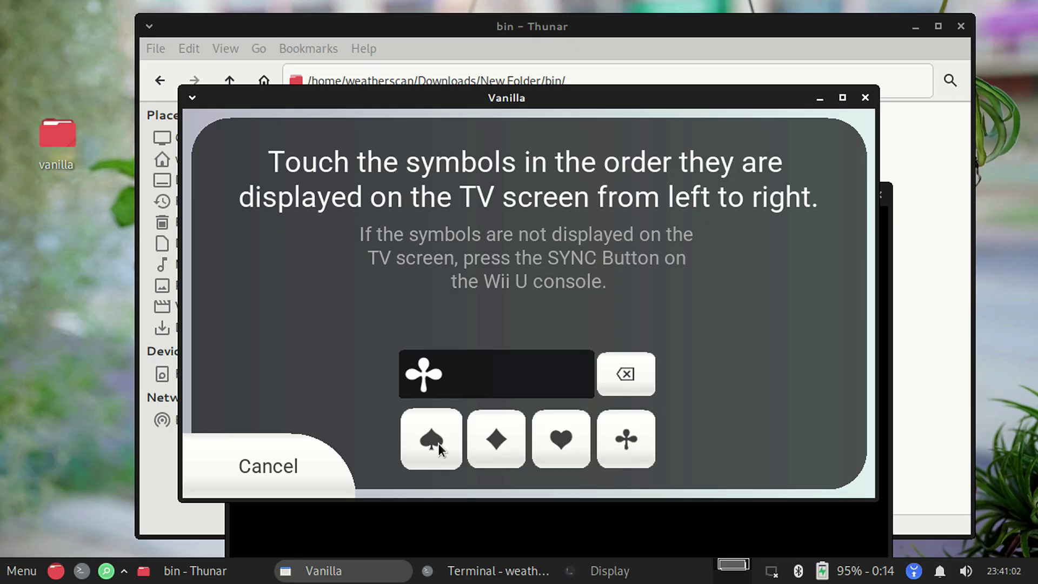
pyautogui.click(432, 440)
pyautogui.click(497, 440)
pyautogui.click(614, 448)
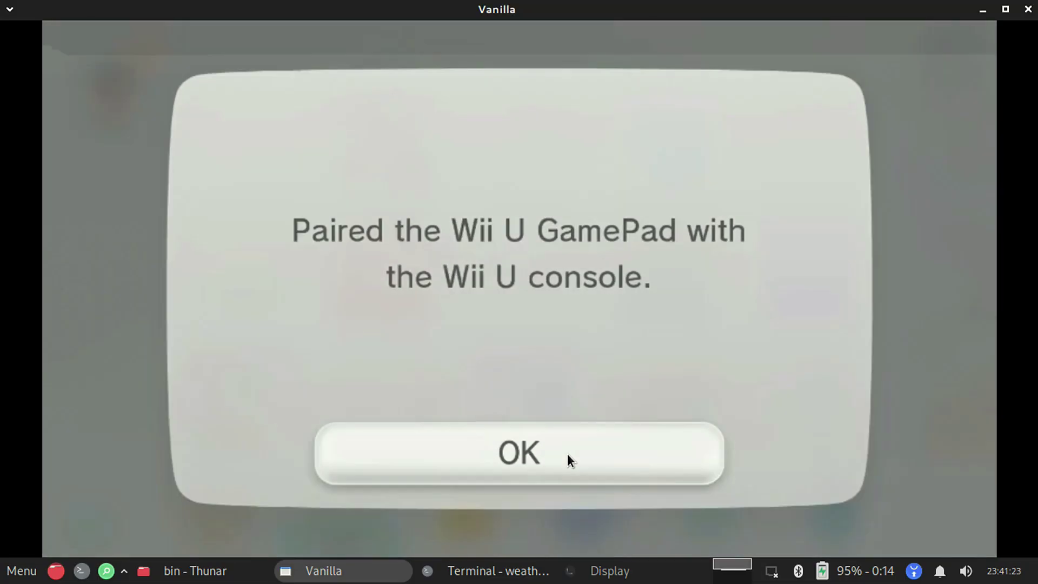
pyautogui.click(567, 456)
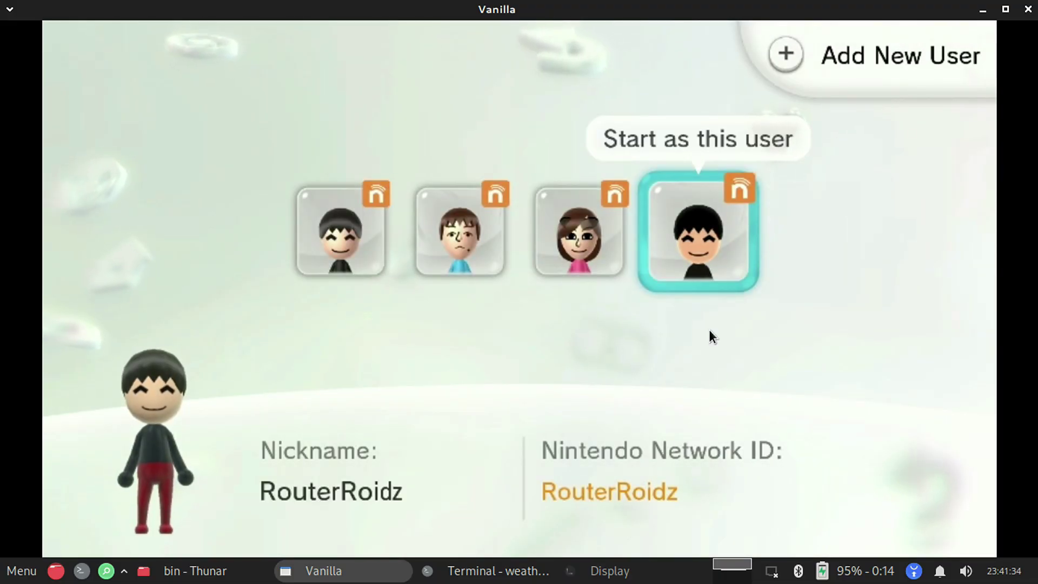
# Step: Start the Wii U as the fourth user, swap the TV and GamePad screens, and swap them back
pyautogui.click(720, 265)
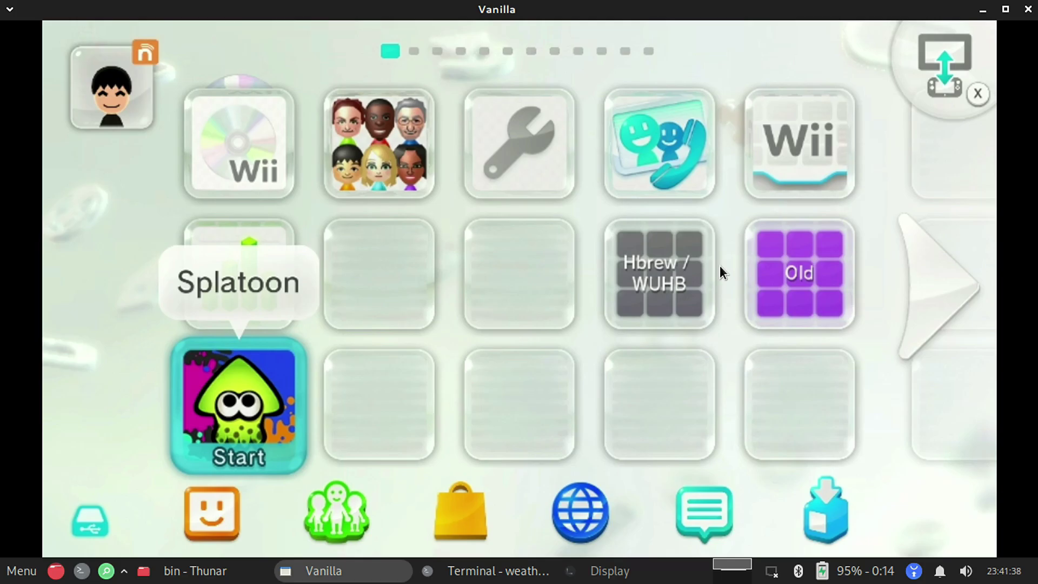
pyautogui.press('x')
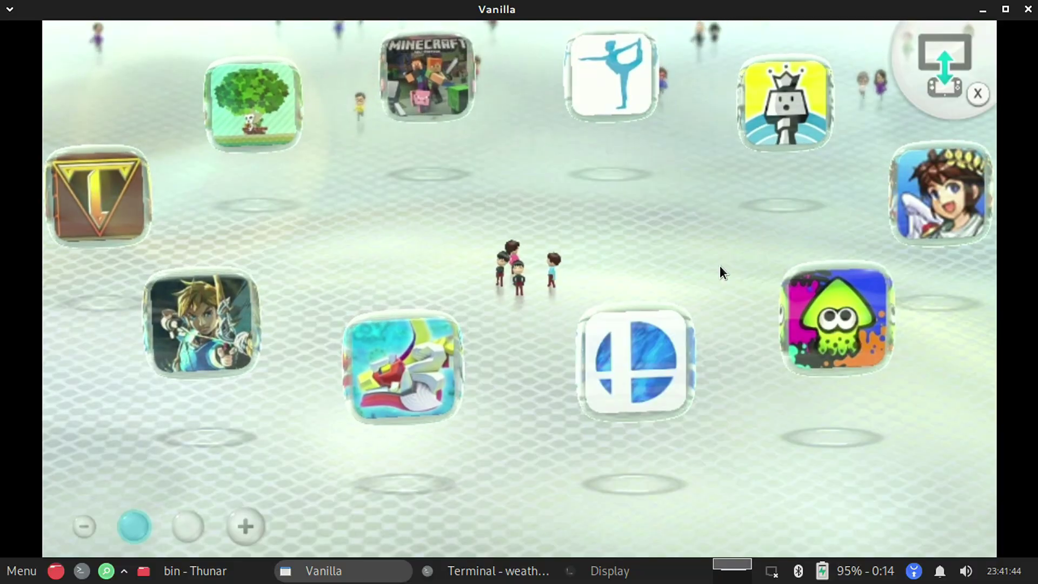
pyautogui.press('x')
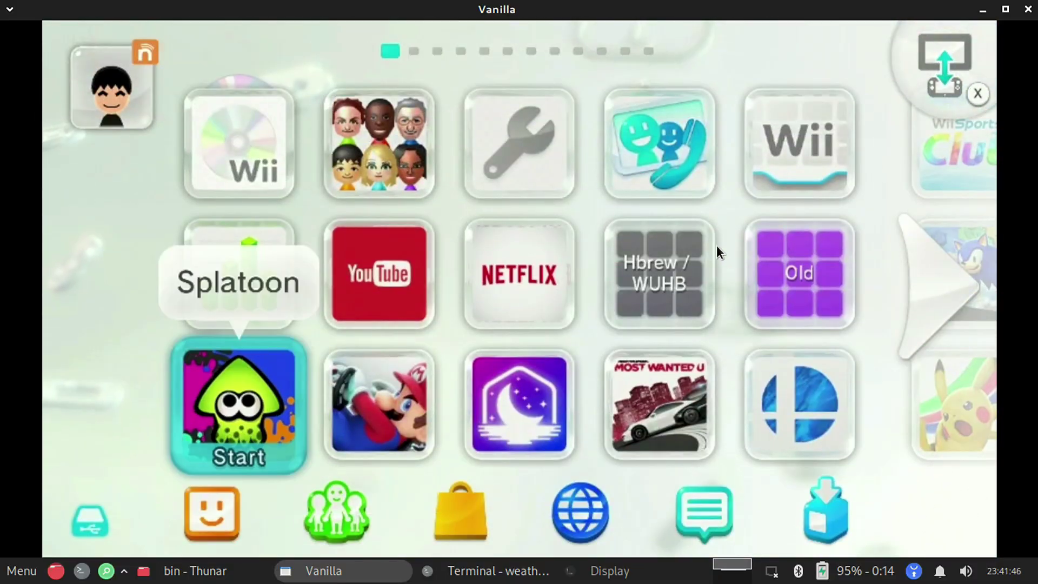
# Step: Browse the Wii U Menu through its second and third pages, and return to the first page
pyautogui.moveTo(774, 261); pyautogui.dragTo(205, 239)
pyautogui.moveTo(391, 272); pyautogui.dragTo(1010, 181)
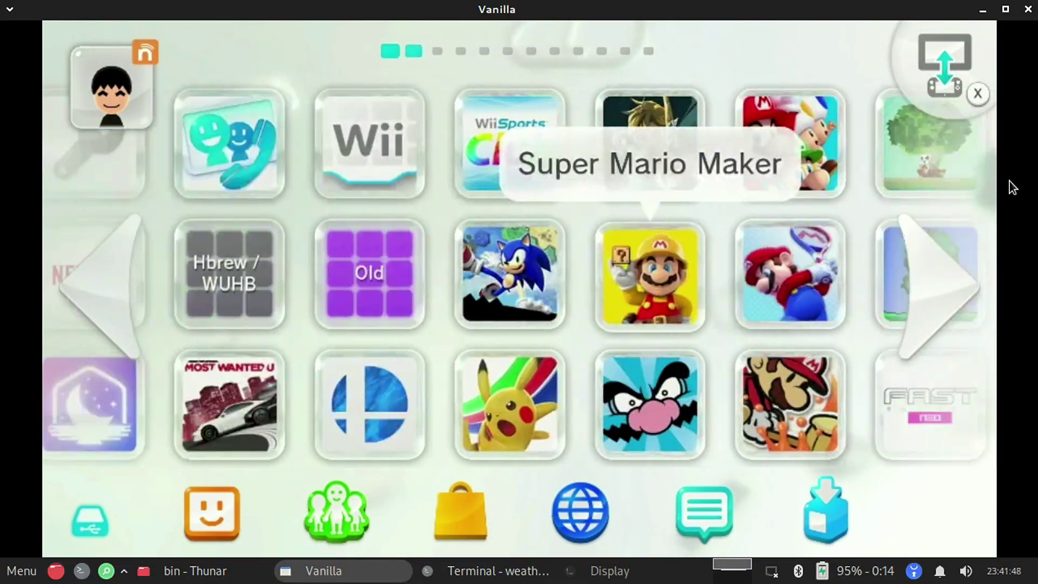
pyautogui.moveTo(848, 252); pyautogui.dragTo(119, 228)
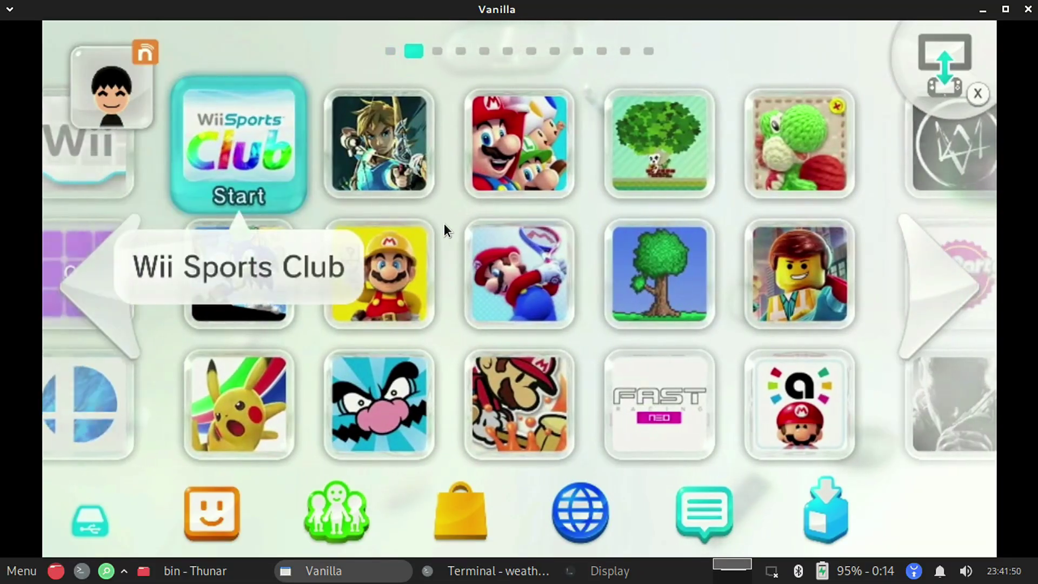
pyautogui.moveTo(440, 241); pyautogui.dragTo(108, 238)
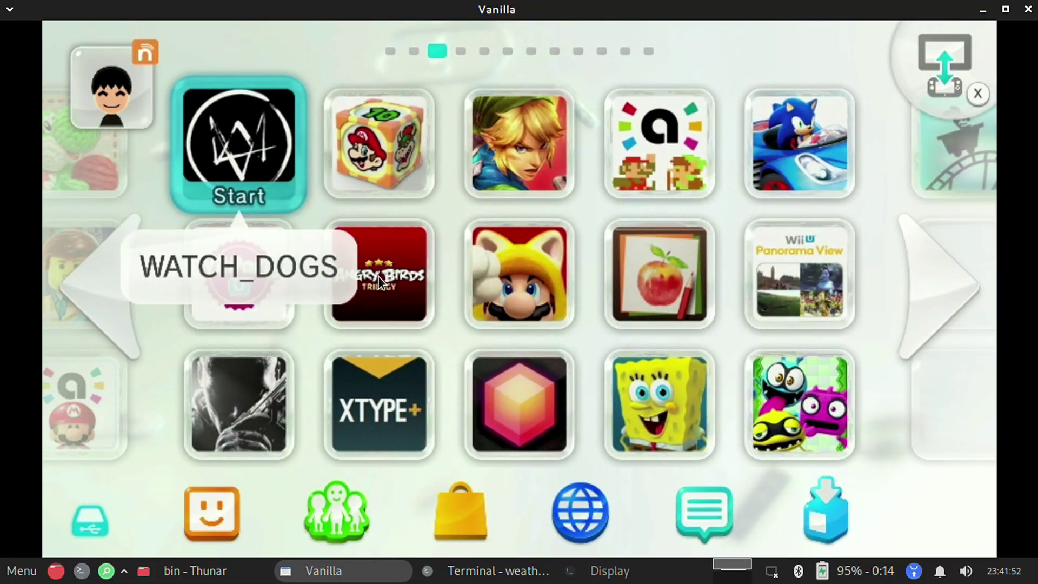
pyautogui.moveTo(379, 277); pyautogui.dragTo(914, 238)
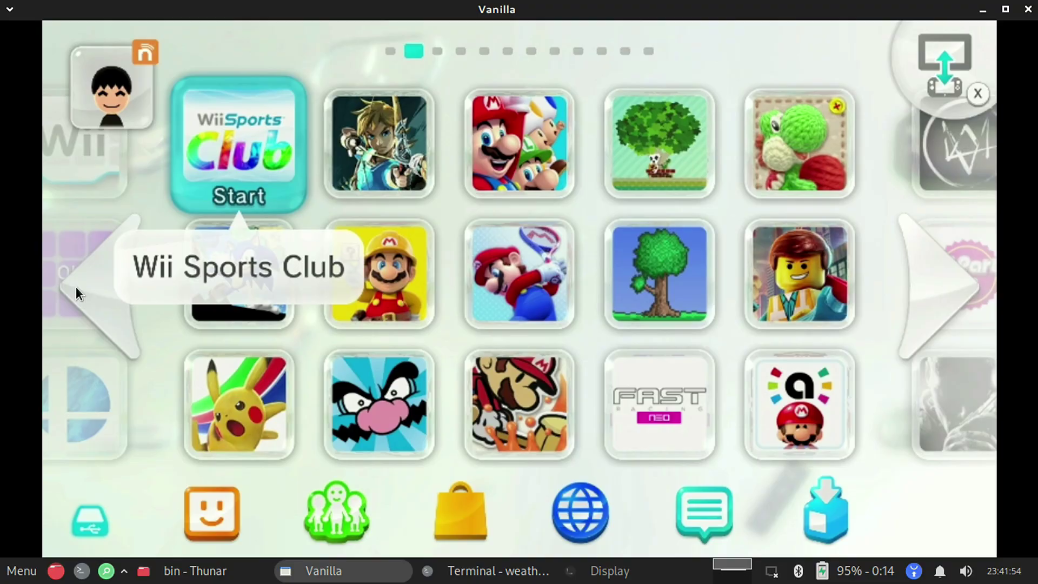
pyautogui.click(76, 287)
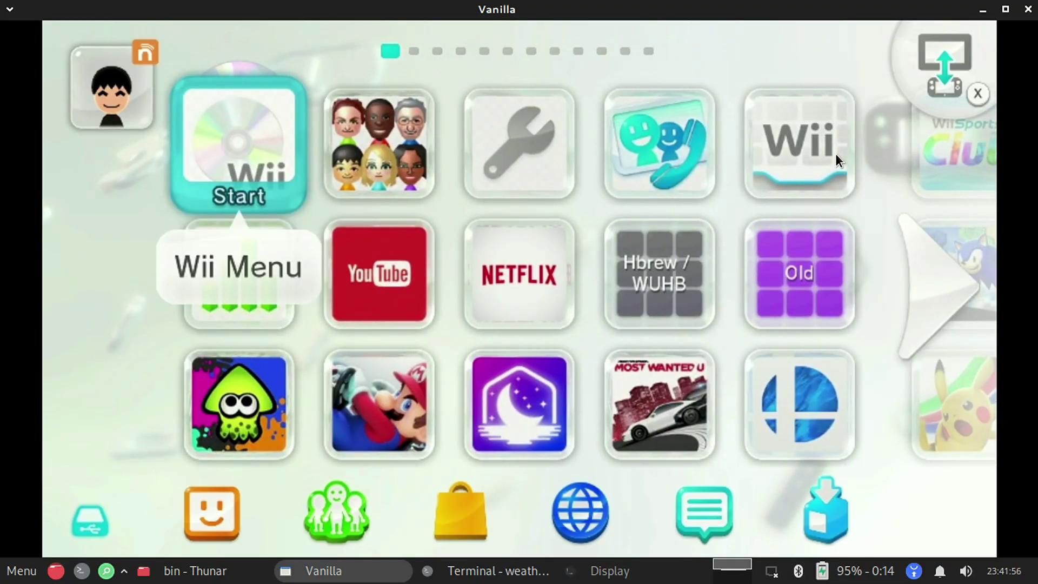
# Step: Try to start the Wii Menu from the first page, and cancel the Wii Remote request
pyautogui.click(833, 151)
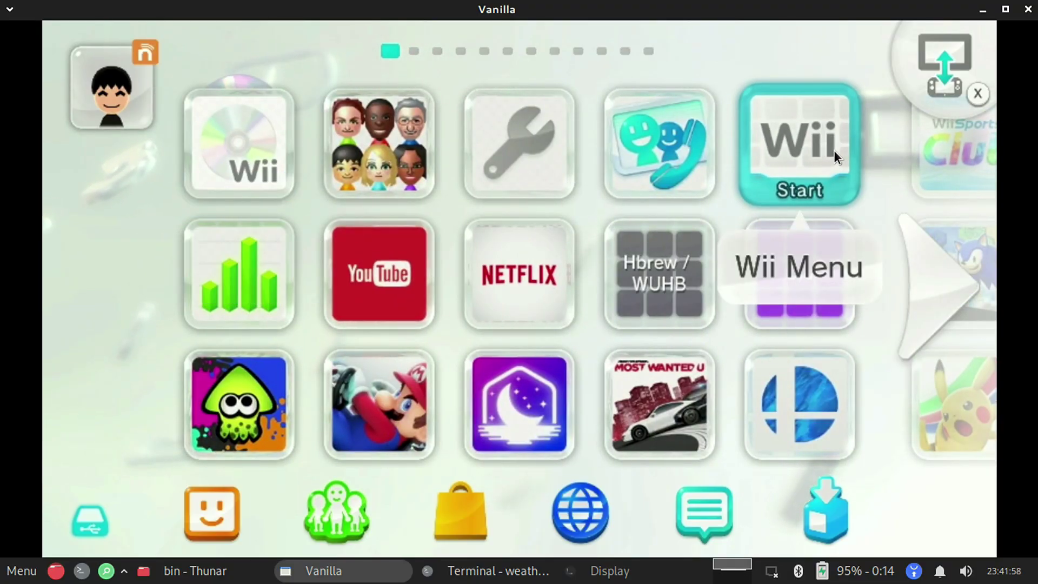
pyautogui.click(833, 151)
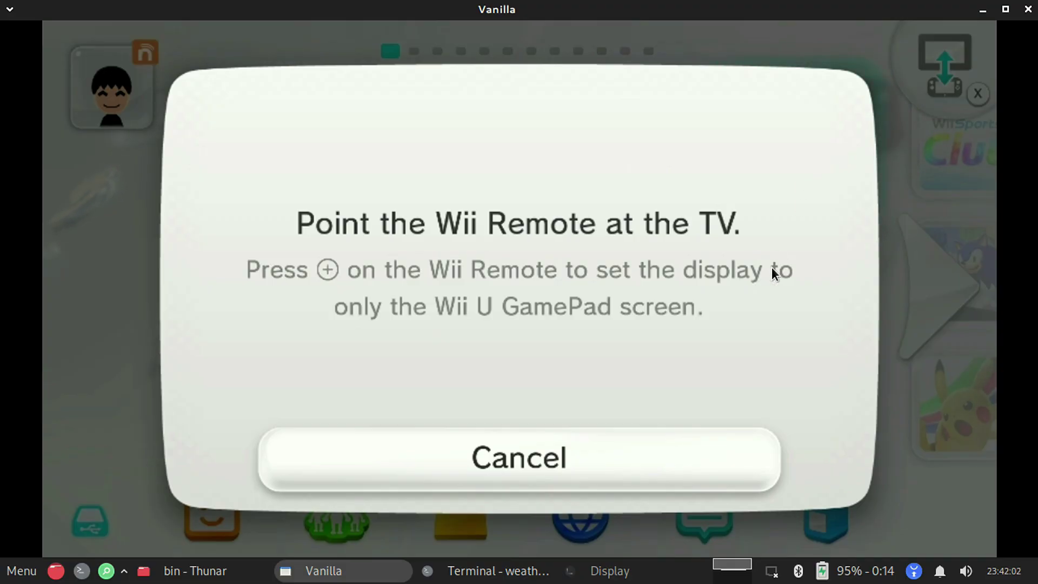
pyautogui.click(685, 436)
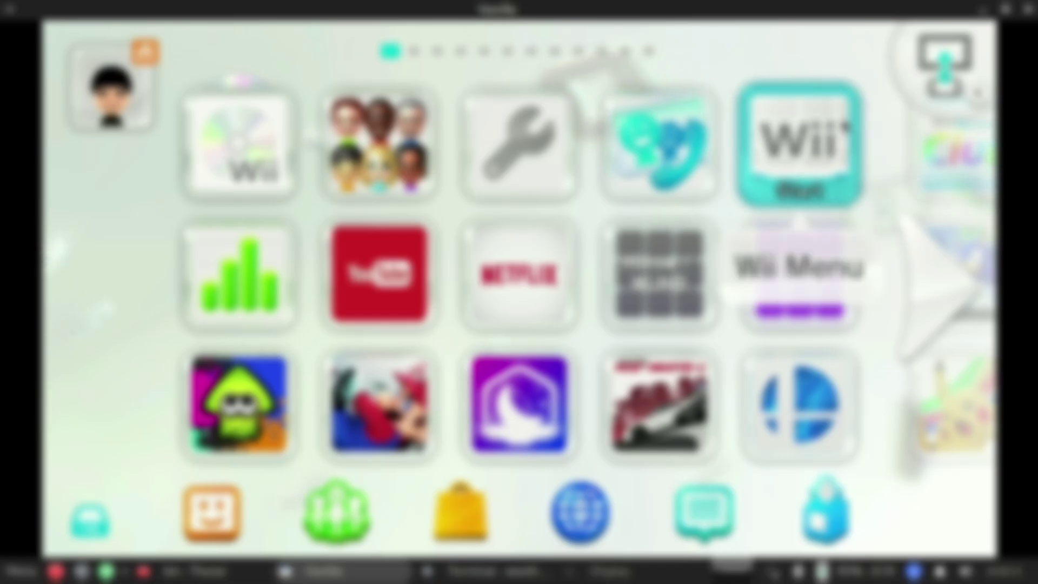
# Step: List the network interfaces with ip a in the terminal and highlight the wireless interface name wlp4s0
pyautogui.press('Return')
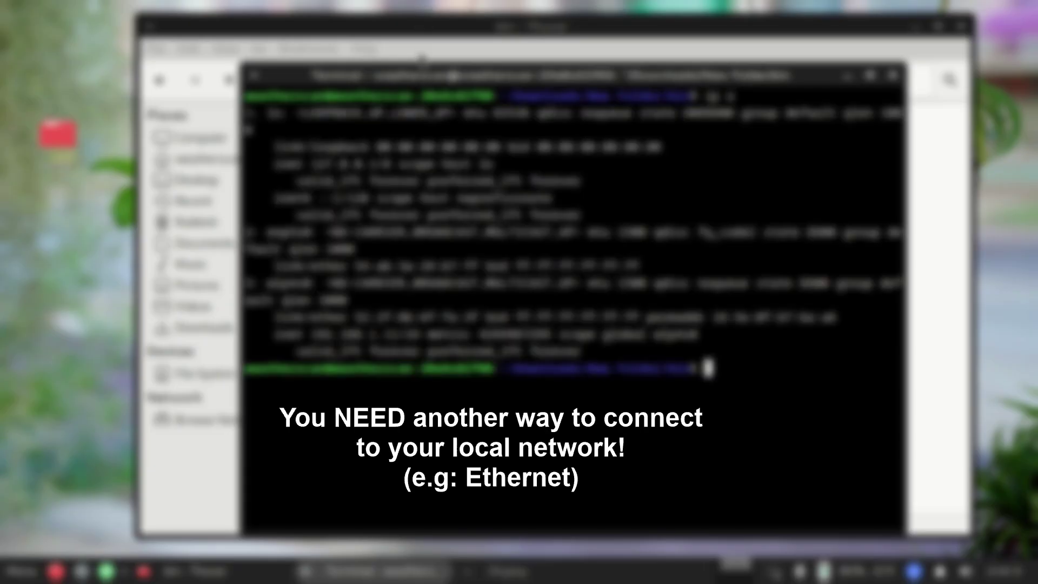
pyautogui.click(425, 54)
pyautogui.click(427, 95)
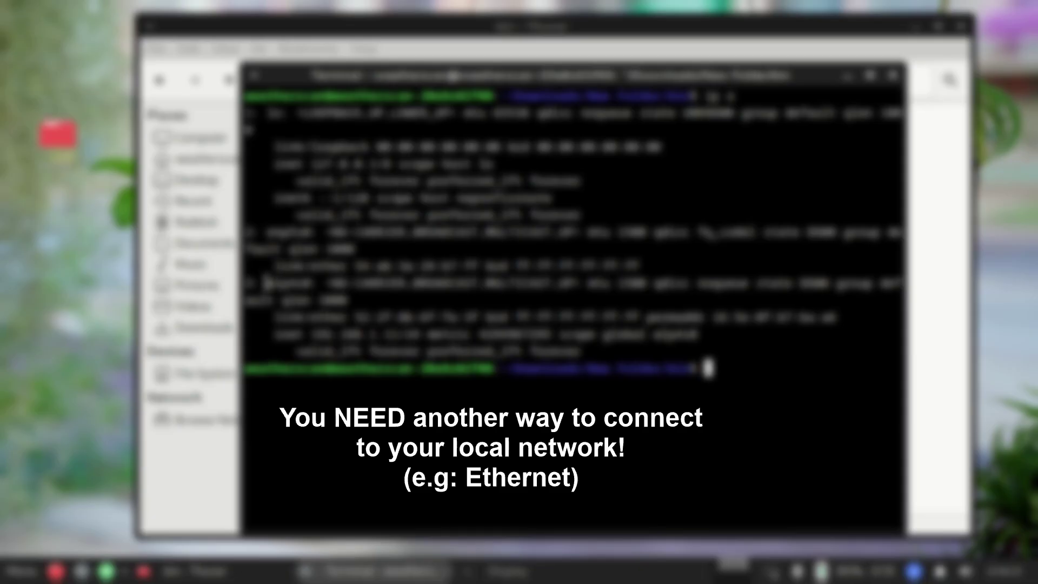
pyautogui.doubleClick(270, 283)
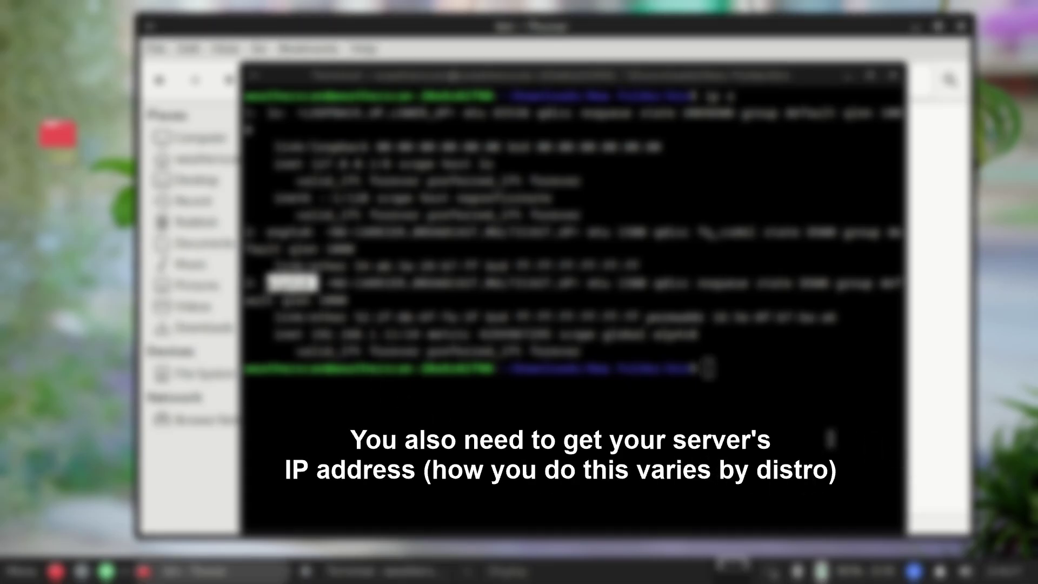
pyautogui.click(826, 437)
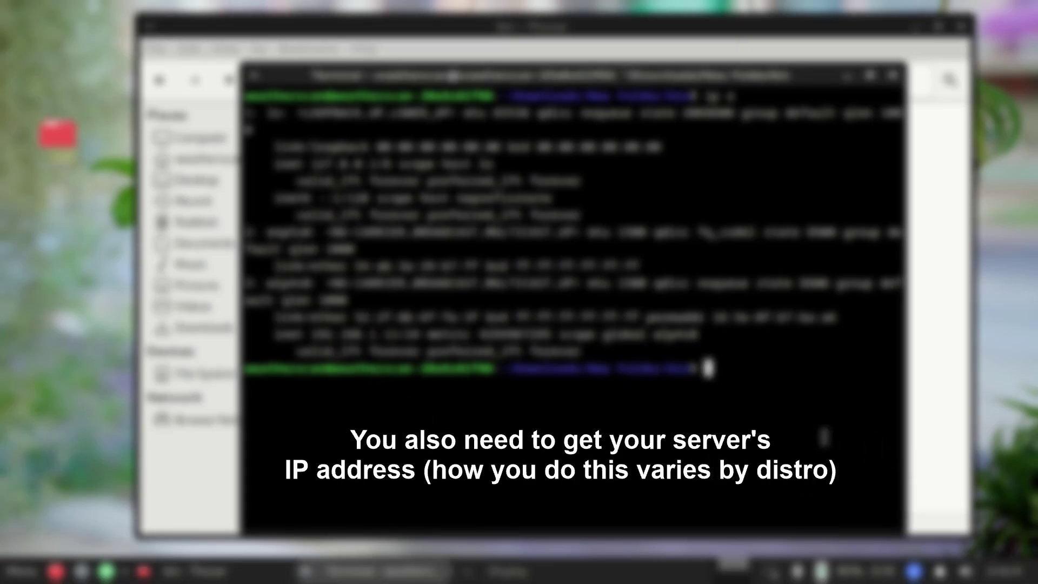
pyautogui.write('./satellite')
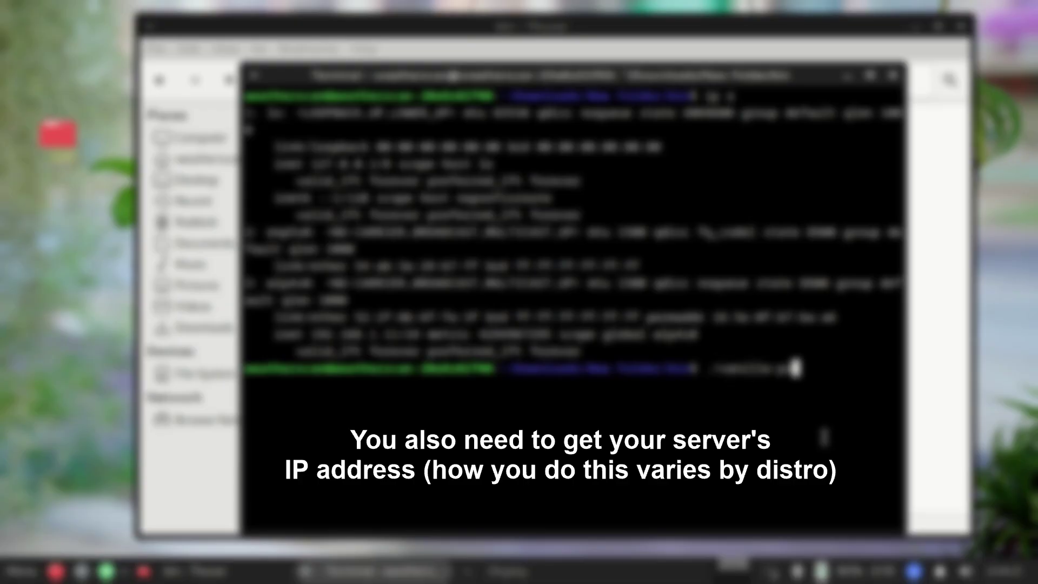
pyautogui.write('.py')
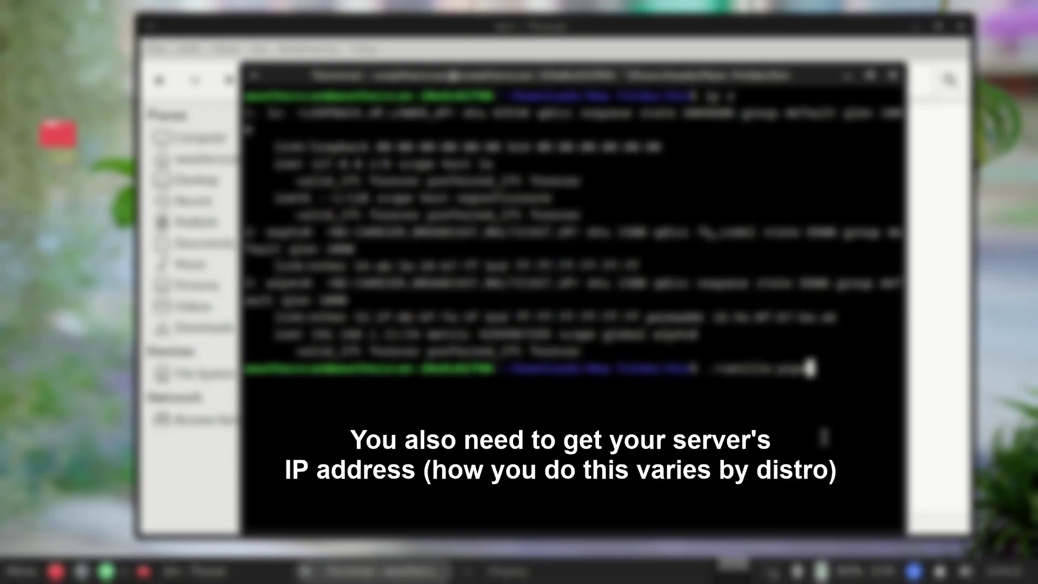
pyautogui.press('Left')
pyautogui.press('Left')
pyautogui.press('Left')
pyautogui.press('Home')
pyautogui.press('End')
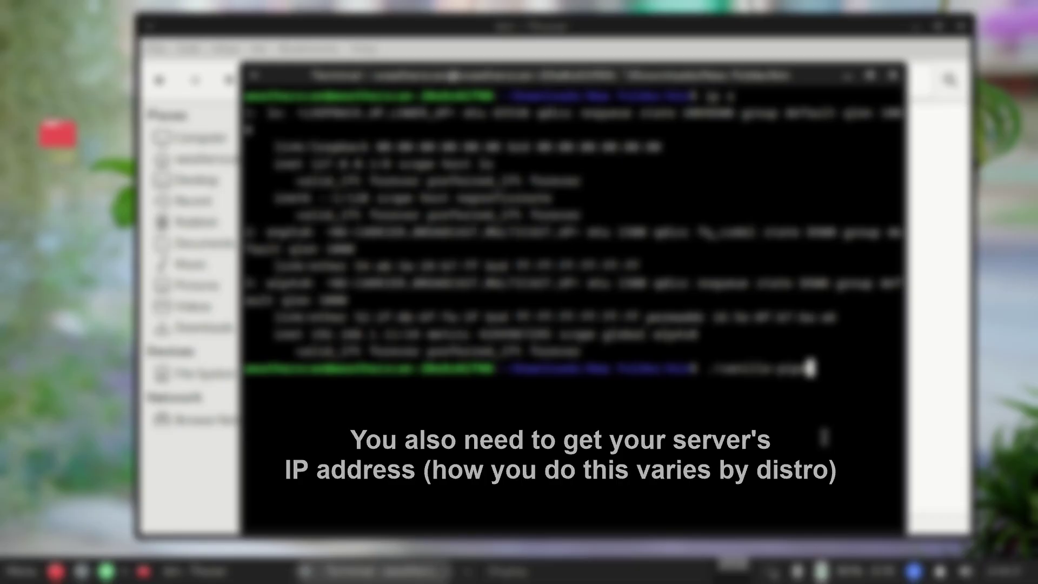
pyautogui.press('BackSpace')
pyautogui.press('BackSpace')
pyautogui.press('BackSpace')
pyautogui.press('BackSpace')
pyautogui.press('BackSpace')
pyautogui.press('BackSpace')
pyautogui.press('BackSpace')
pyautogui.press('BackSpace')
pyautogui.press('BackSpace')
pyautogui.press('BackSpace')
pyautogui.press('BackSpace')
pyautogui.press('BackSpace')
pyautogui.press('BackSpace')
pyautogui.press('BackSpace')
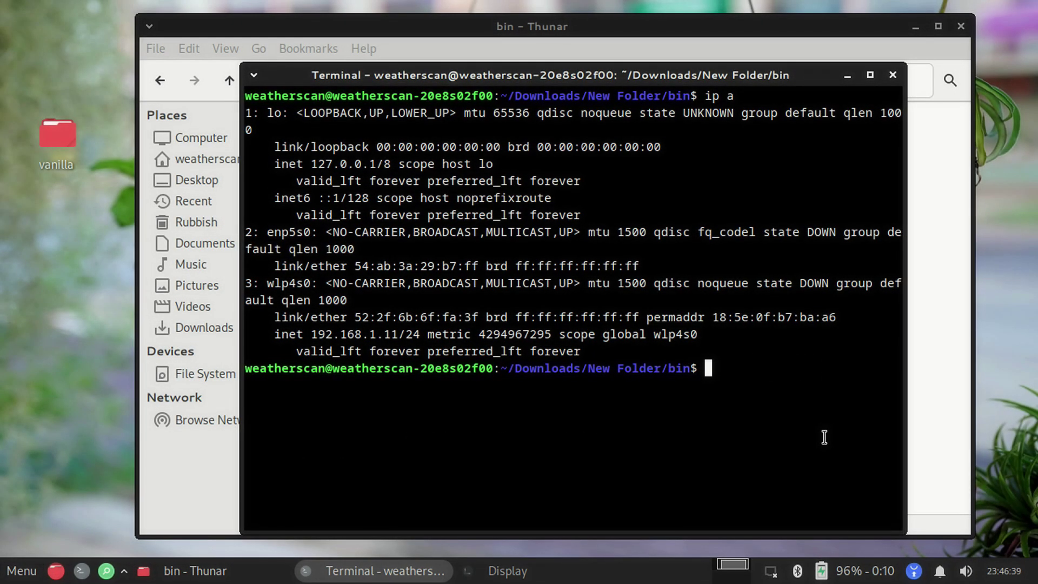
# Step: Enter the server command sudo ./vanilla-pipe -udp at the terminal prompt, leaving a space for the interface name
pyautogui.write('sid')
pyautogui.press('BackSpace')
pyautogui.press('BackSpace')
pyautogui.write('udo ./')
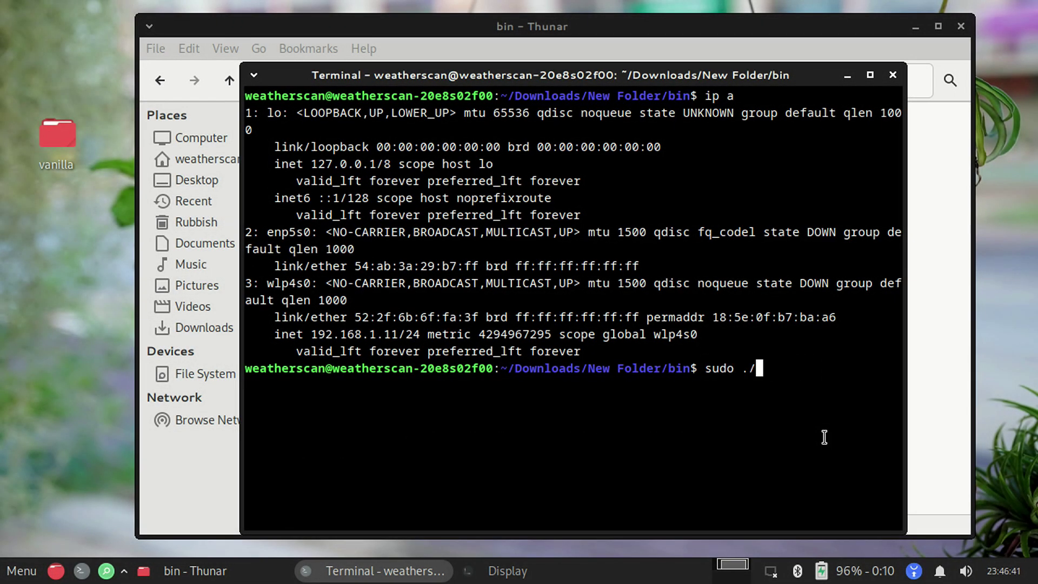
pyautogui.write('vanilla-pipe')
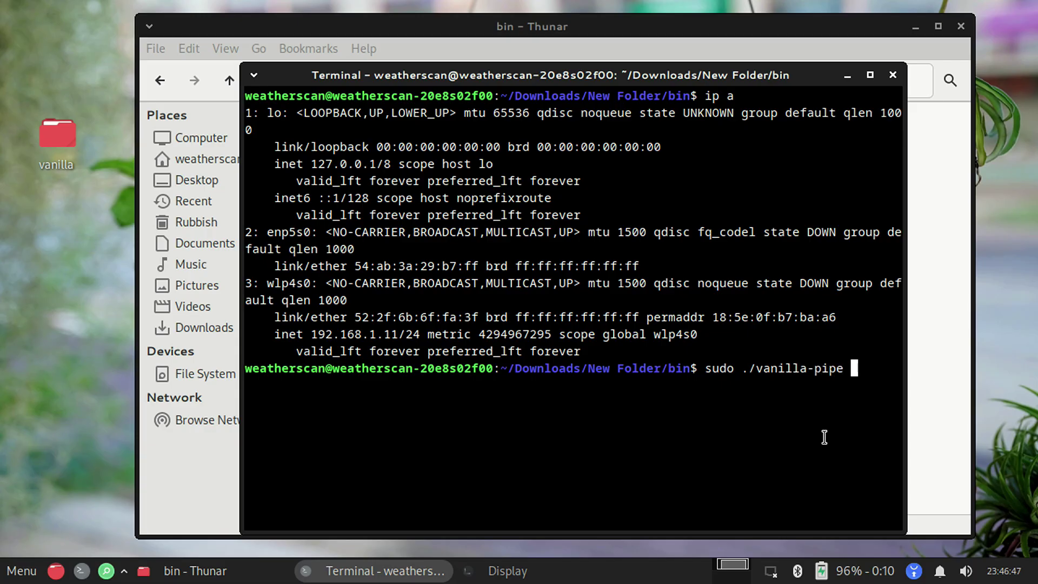
pyautogui.write(' -udp ')
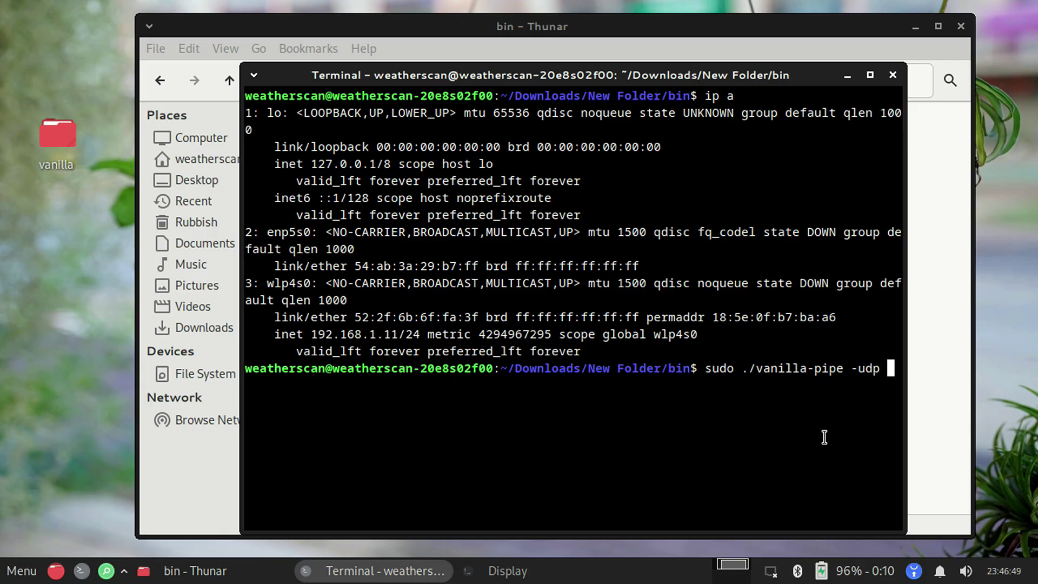
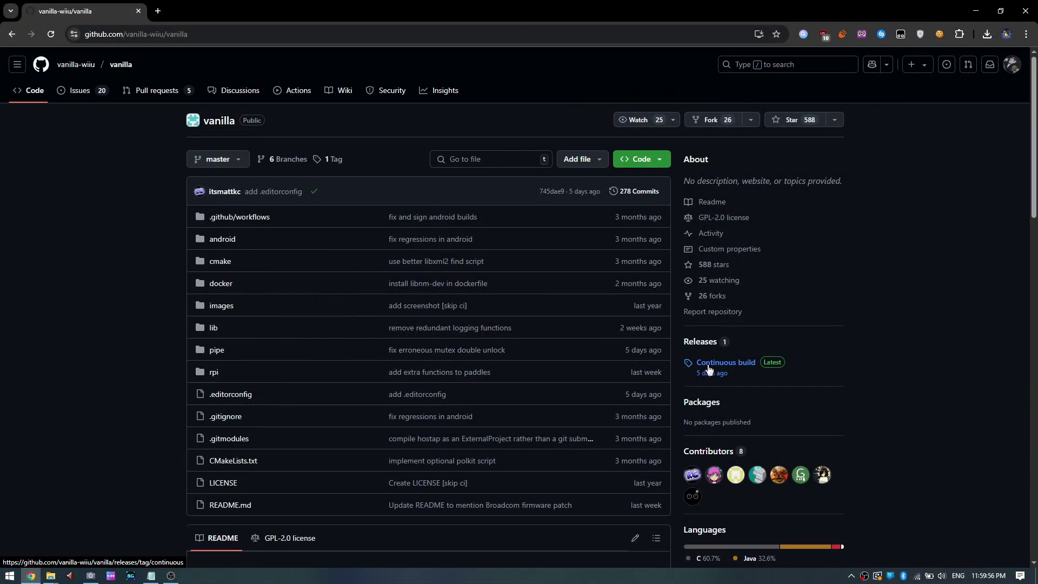
# Step: Download vanilla-windows-x86_64.tar.gz from the Continuous build release on GitHub and save it to the Desktop
pyautogui.click(709, 362)
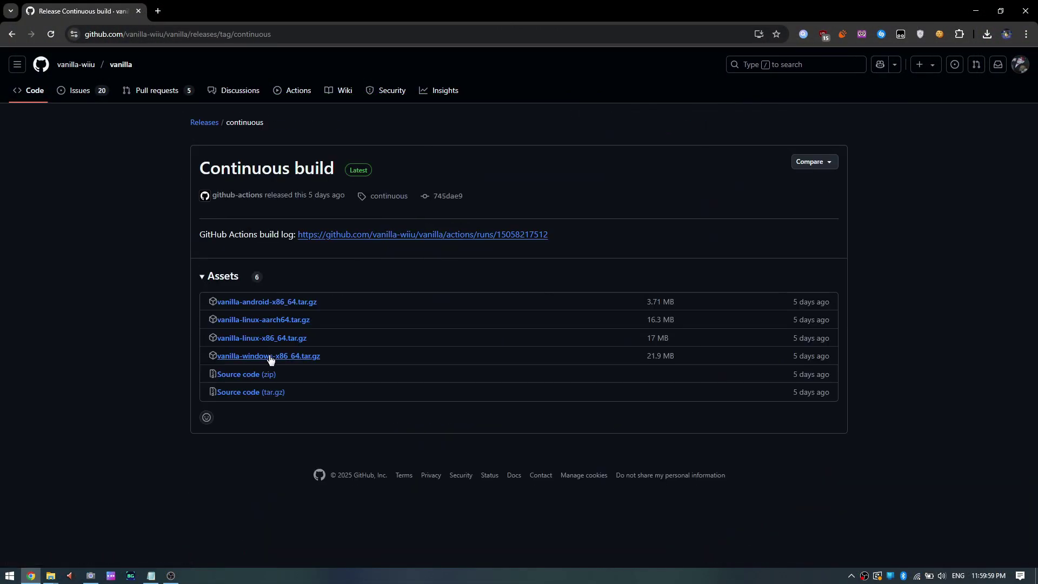
pyautogui.click(280, 357)
pyautogui.click(32, 80)
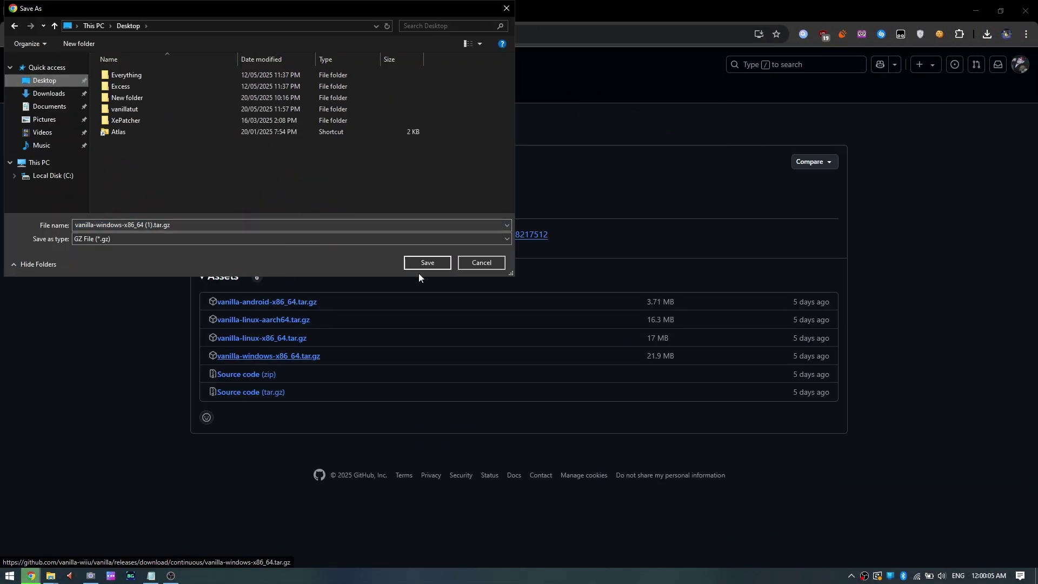
pyautogui.click(423, 262)
pyautogui.click(897, 80)
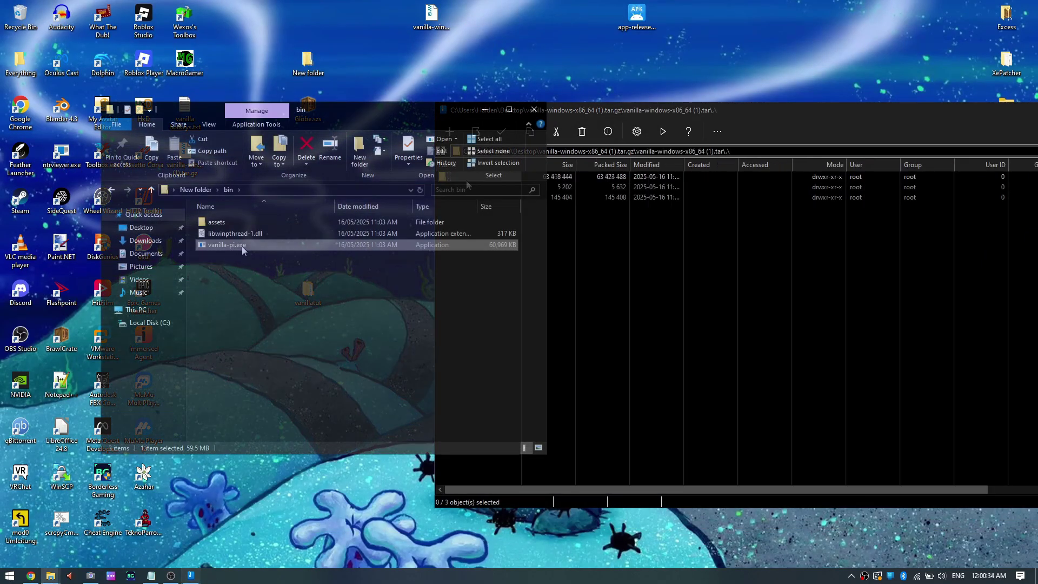
# Step: Open a command prompt in the extracted bin folder and run vanilla-pi.exe -w
pyautogui.click(303, 300)
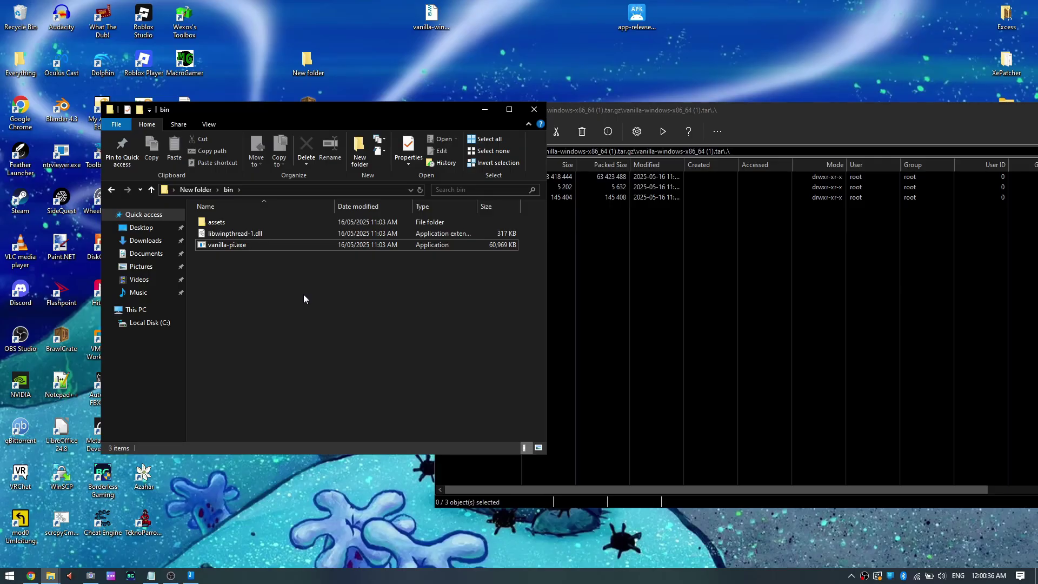
pyautogui.rightClick(303, 299)
pyautogui.click(307, 184)
pyautogui.click(307, 187)
pyautogui.write('cmd')
pyautogui.press('Return')
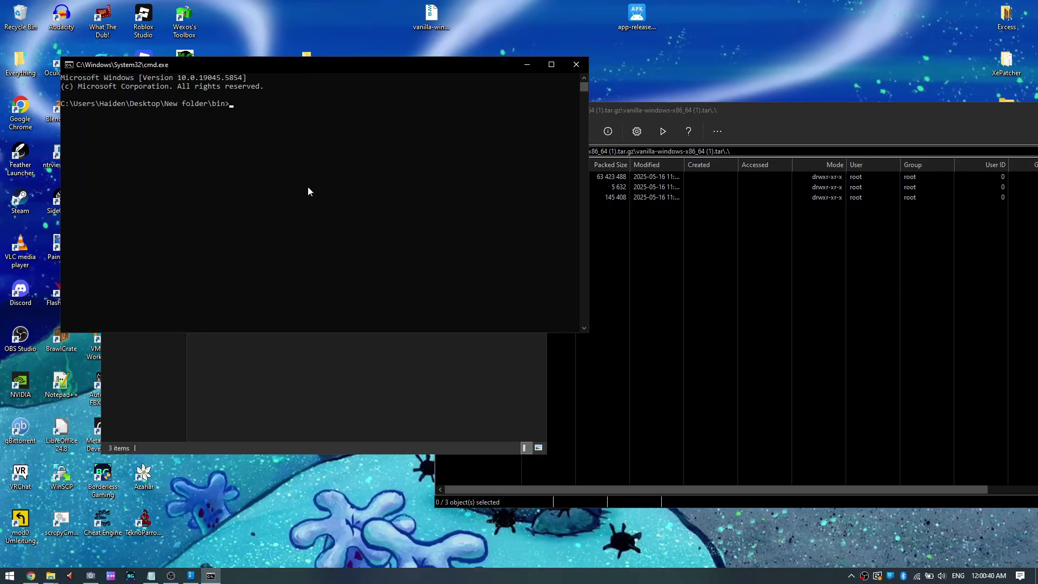
pyautogui.write('vanilla-pi.exe -w')
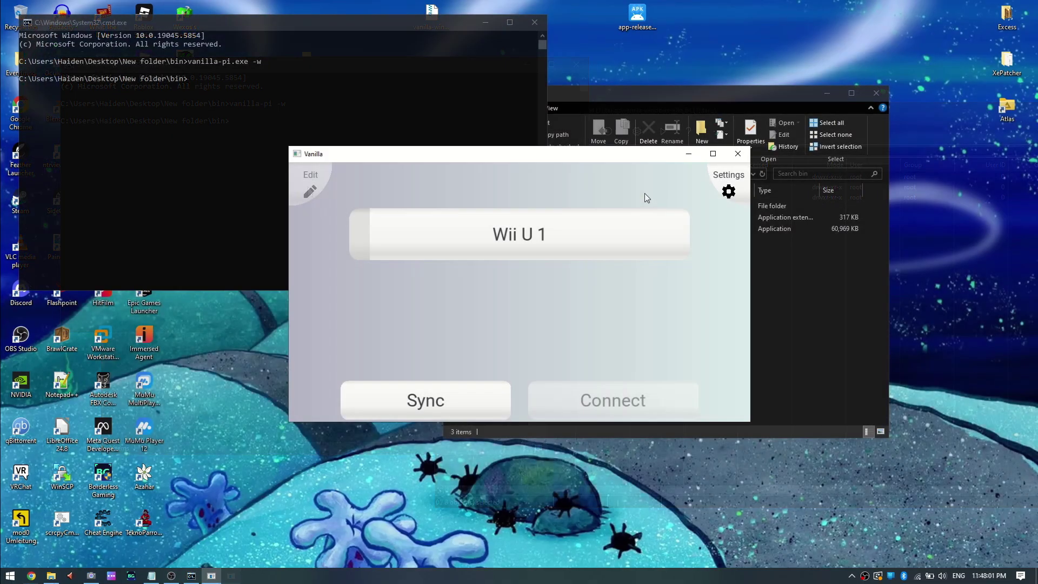
# Step: Set Vanilla's Wii U connection to Via Server with the server IP address 192.168.137.71, and return to the main screen
pyautogui.click(729, 190)
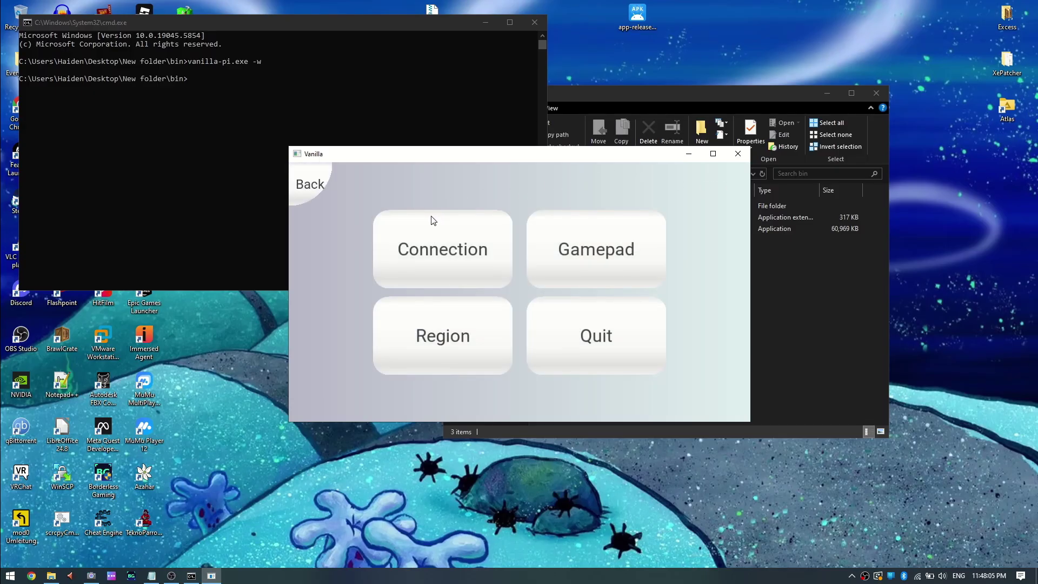
pyautogui.click(422, 243)
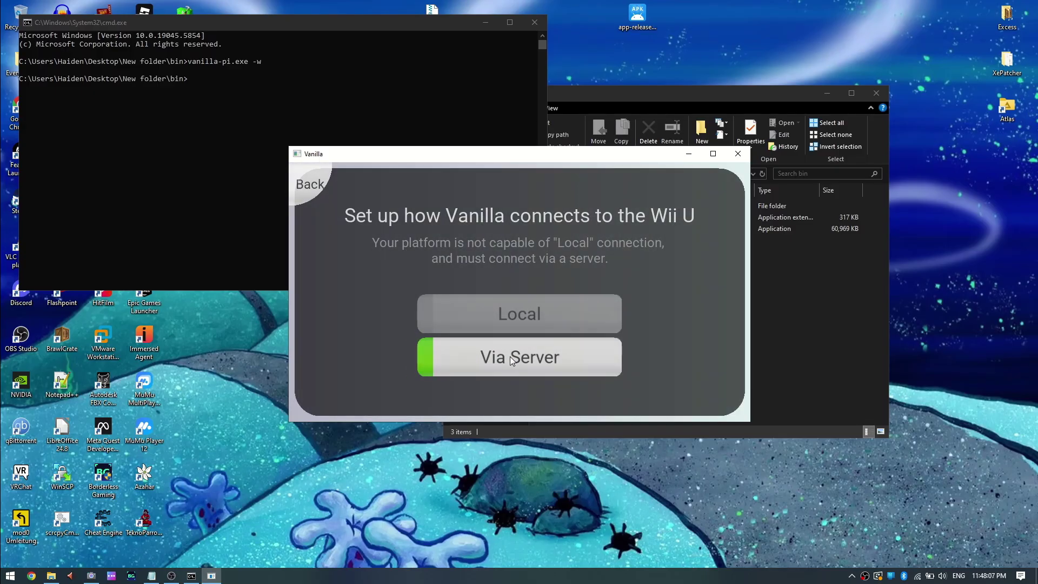
pyautogui.click(512, 361)
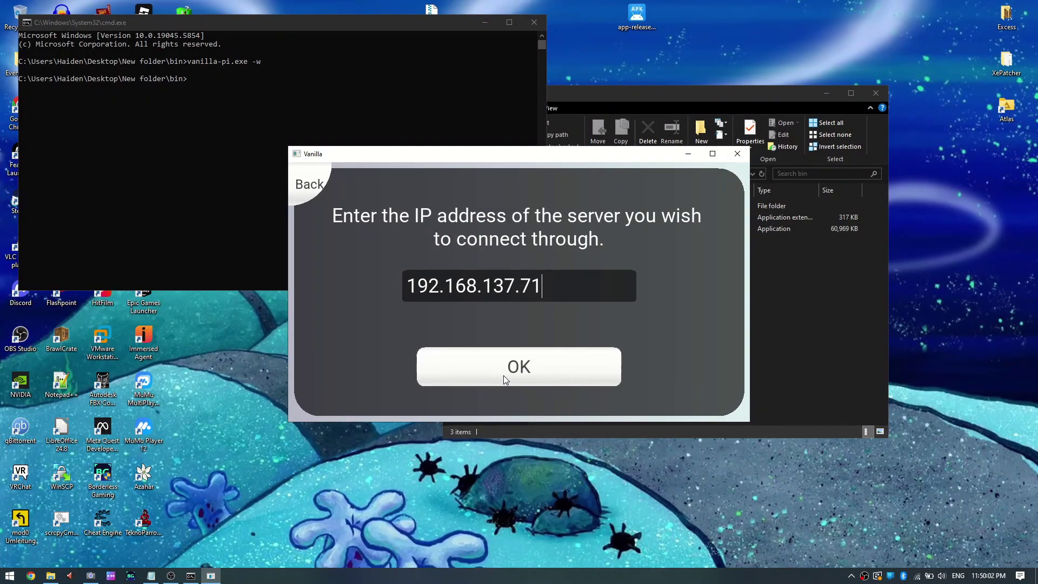
pyautogui.click(504, 378)
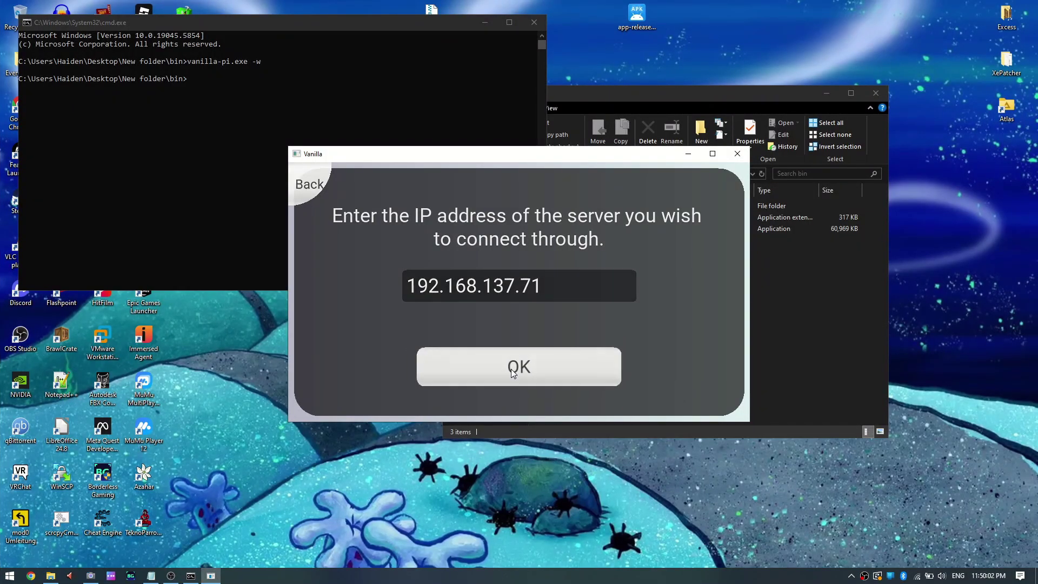
pyautogui.click(318, 187)
pyautogui.click(448, 244)
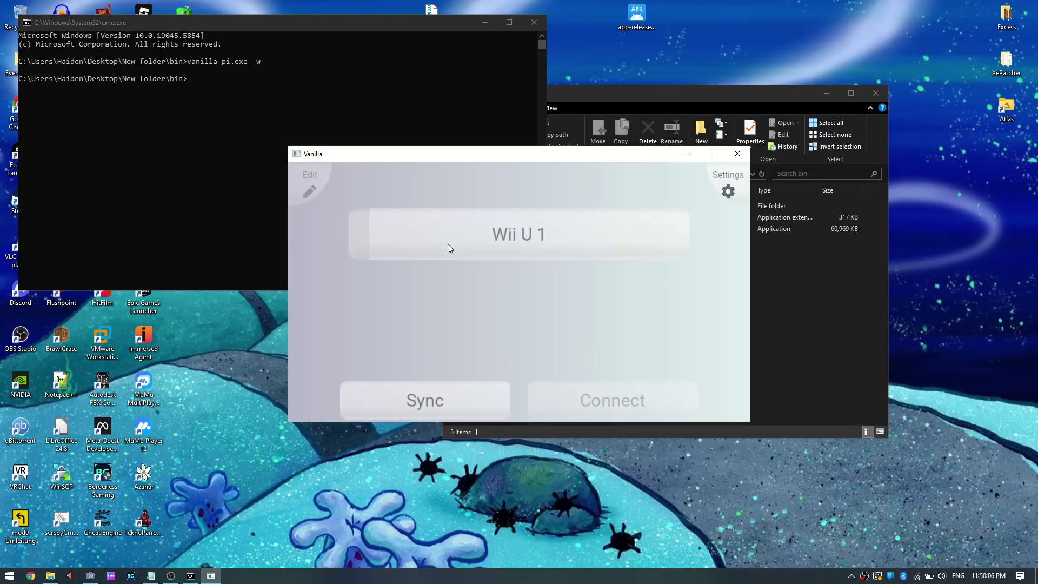
pyautogui.press('Escape')
pyautogui.click(476, 352)
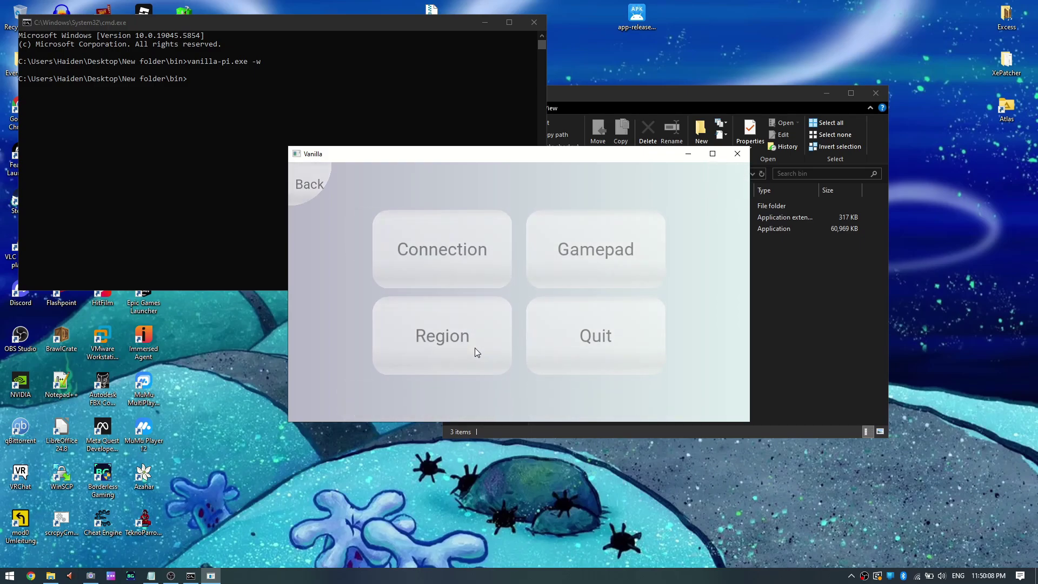
pyautogui.click(523, 387)
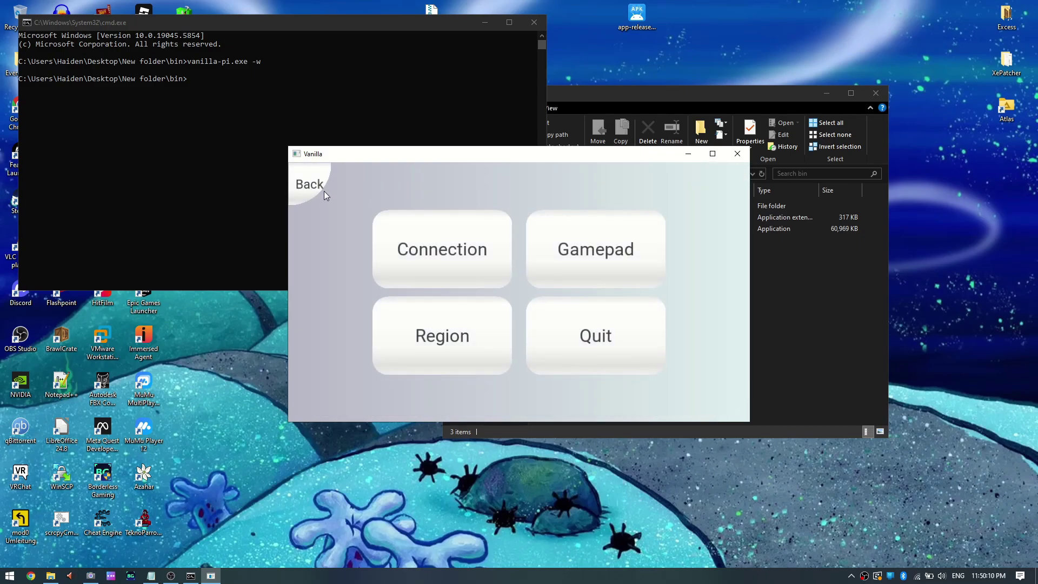
pyautogui.press('Return')
# Step: Start syncing Vanilla with the Wii U and enter the four-symbol pairing code shown on the TV, from left to right
pyautogui.click(424, 397)
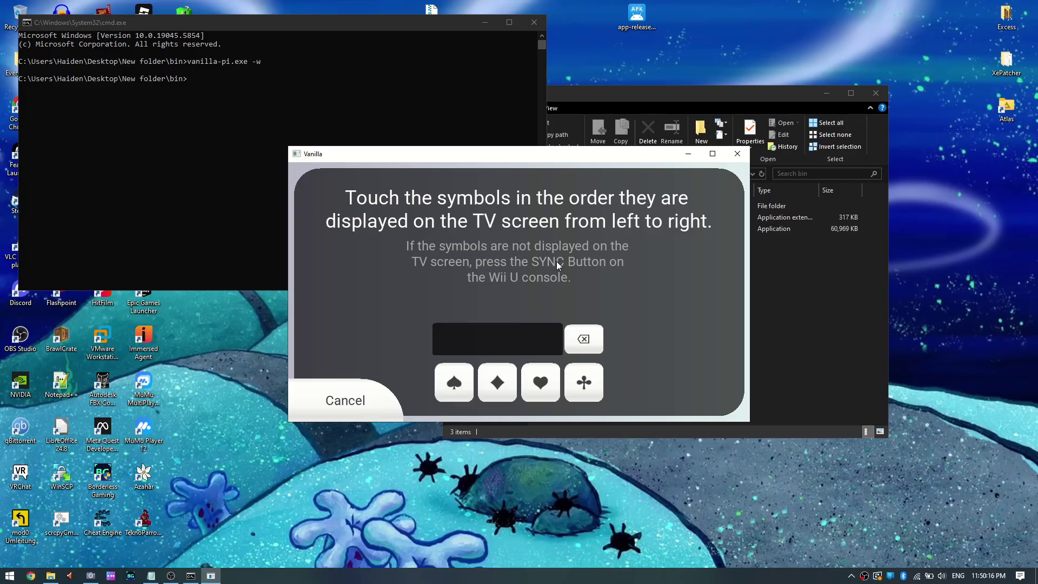
pyautogui.click(584, 383)
pyautogui.click(454, 382)
pyautogui.click(541, 382)
pyautogui.click(584, 339)
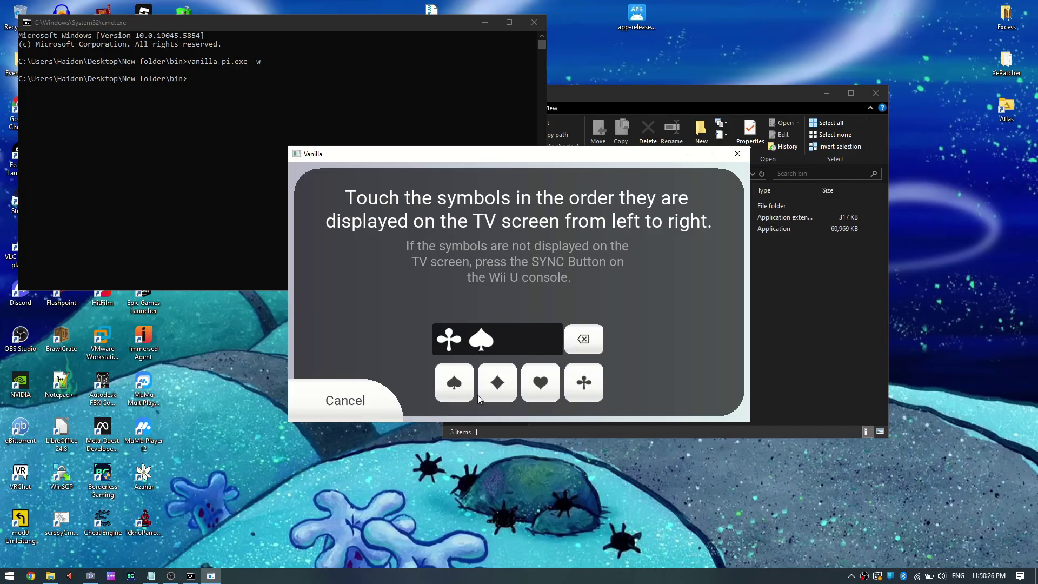
pyautogui.click(497, 382)
pyautogui.click(584, 383)
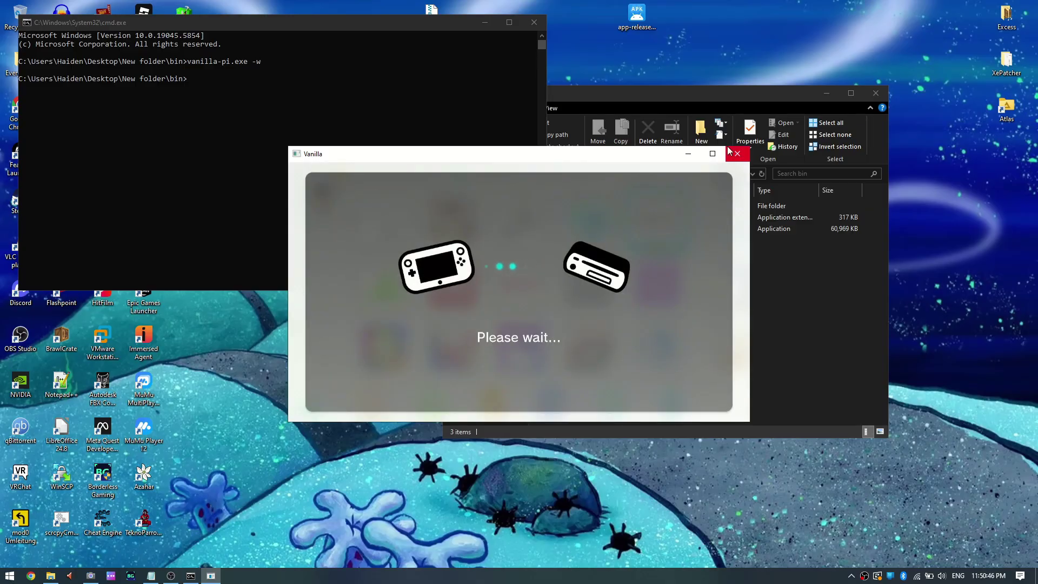
pyautogui.click(713, 153)
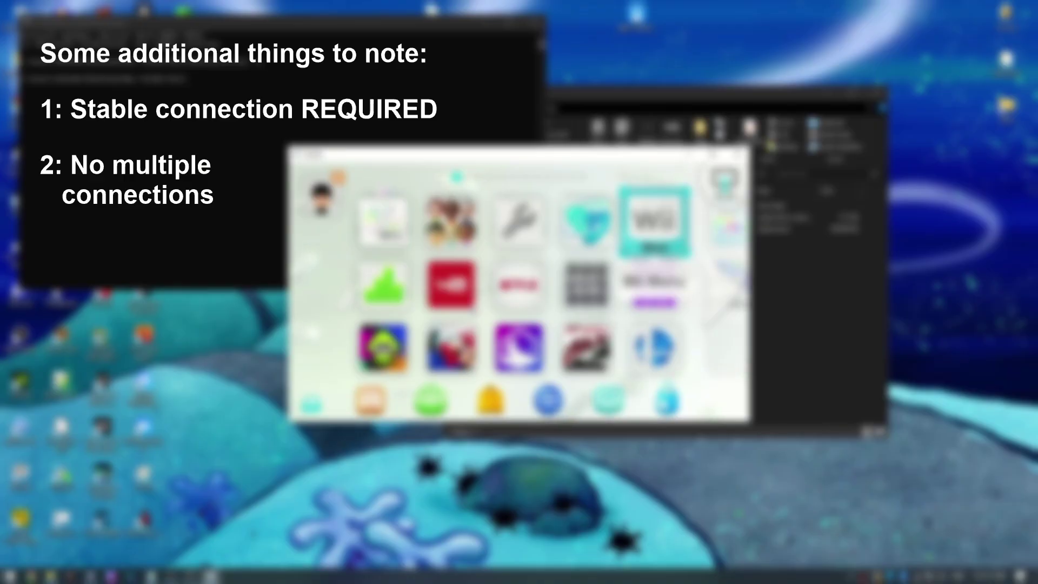
# Step: Browse the app icons across the Wii U Menu pages in the Vanilla window and return to the first page
pyautogui.press('Right')
pyautogui.press('Right')
pyautogui.press('Right')
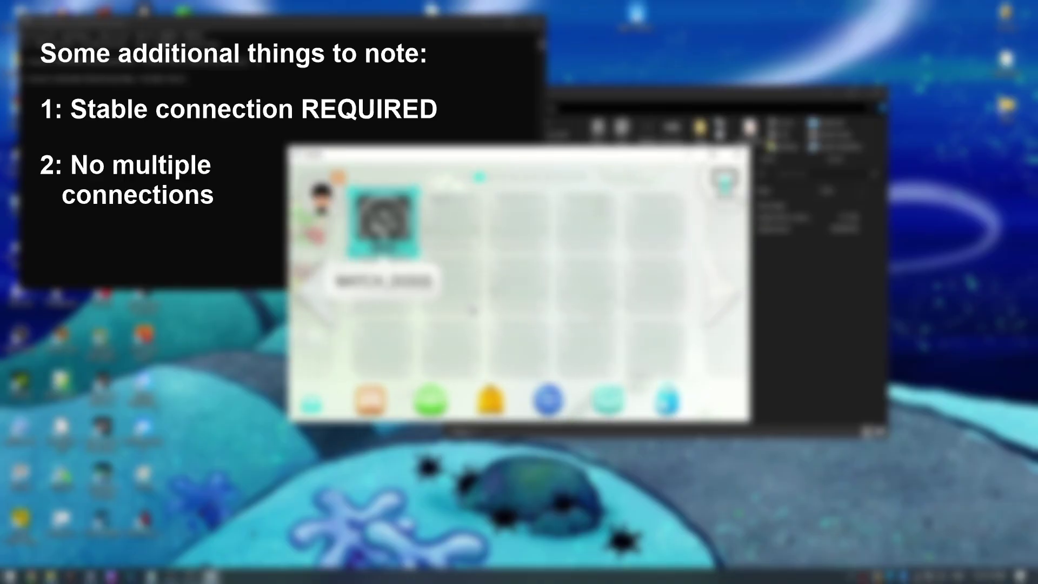
pyautogui.press('Left')
pyautogui.press('Left')
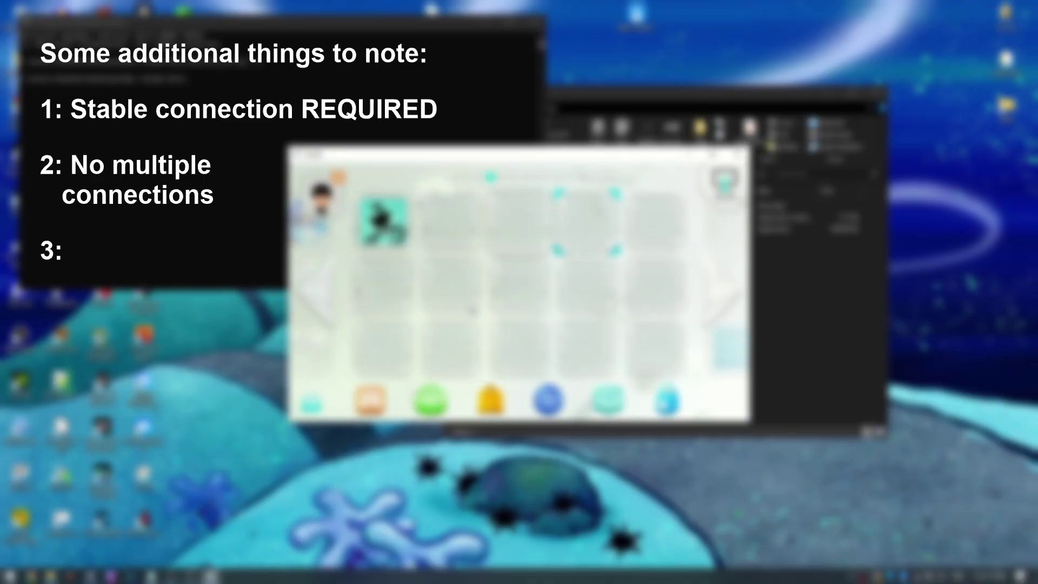
pyautogui.press('Left')
pyautogui.press('Left')
pyautogui.press('Left')
pyautogui.press('Left')
pyautogui.press('Left')
pyautogui.press('Left')
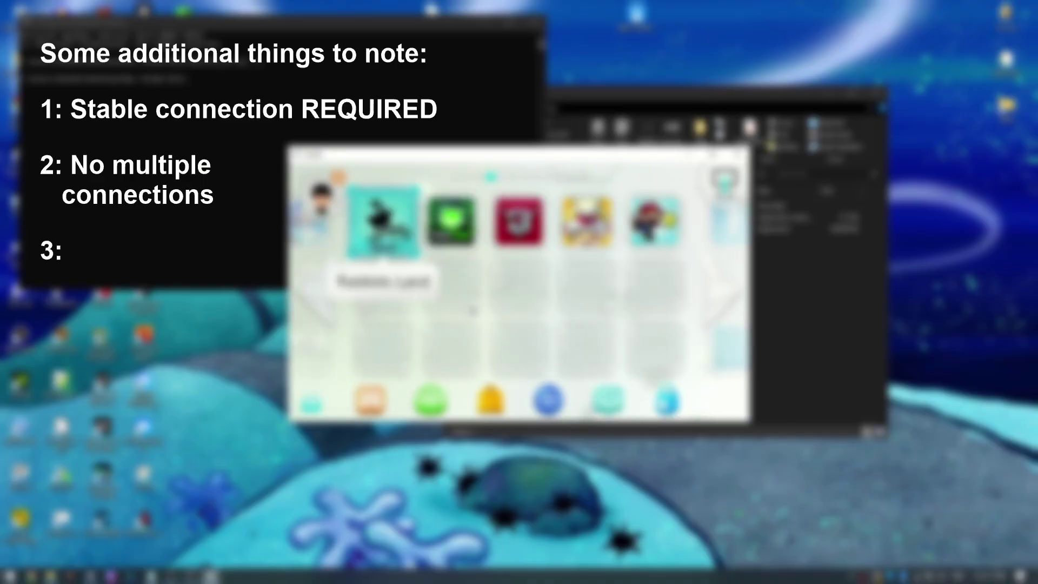
pyautogui.press('Left')
pyautogui.press('Left')
pyautogui.press('Left')
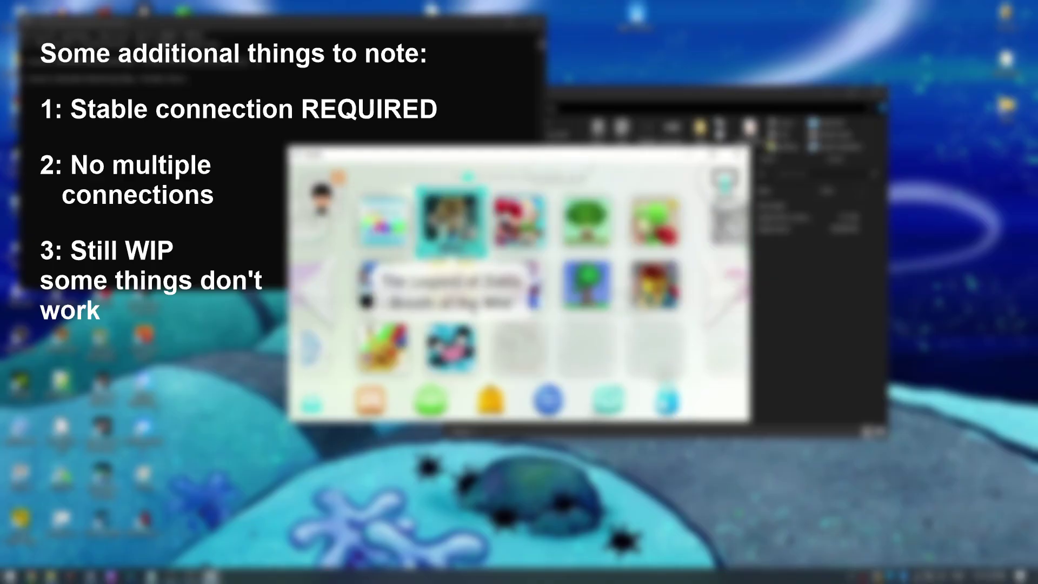
pyautogui.press('Left')
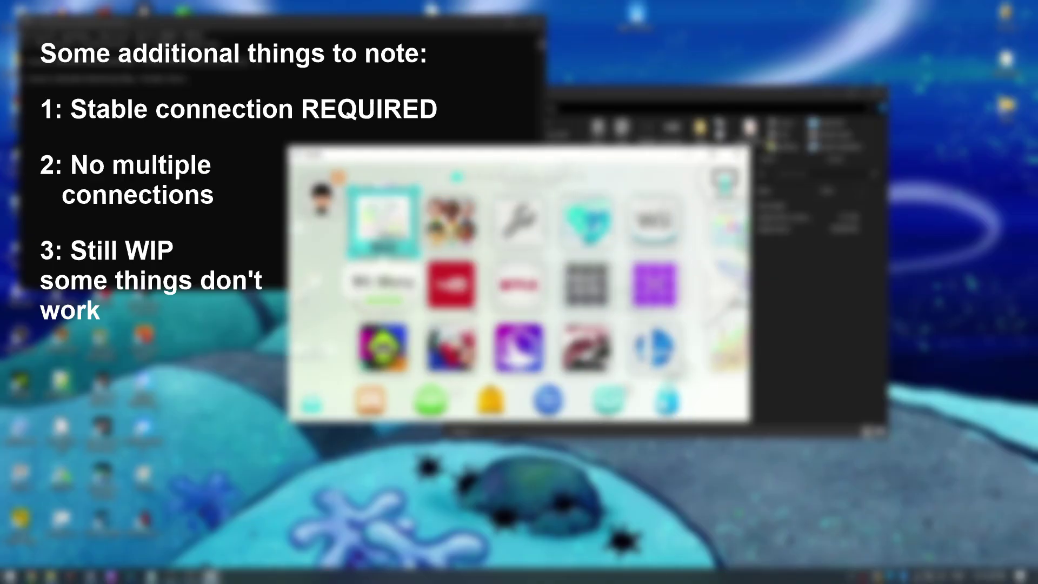